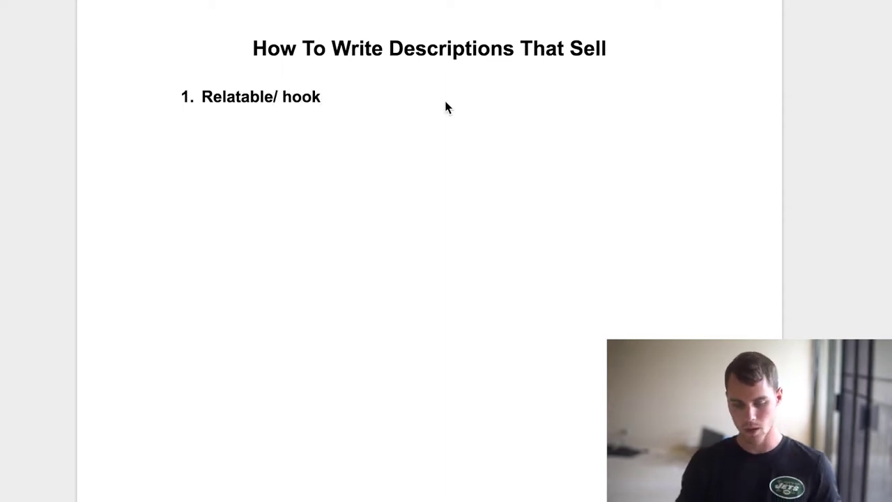
- Set the 'Relatable/ hook' list item to font size 18
drag(348, 103, 204, 103)
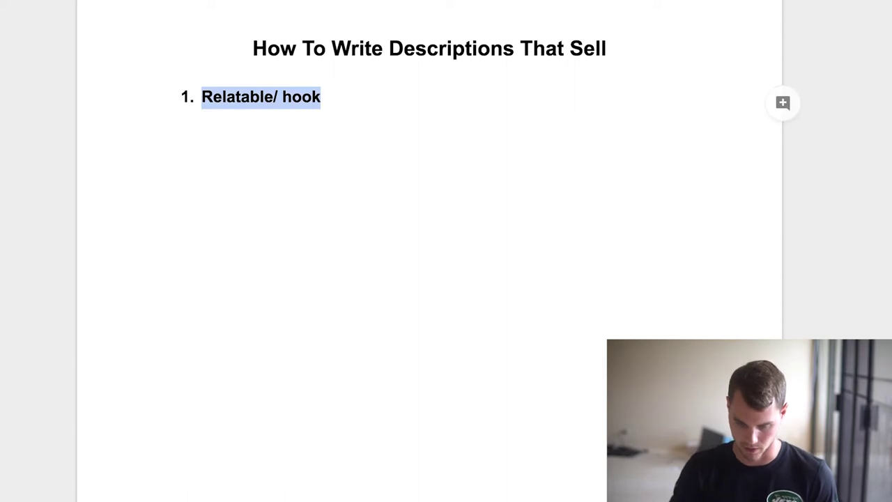
click(270, 0)
click(258, 87)
- Add the indented sub-point 'Product that is very niche' under 'Relatable/ hook'
click(375, 95)
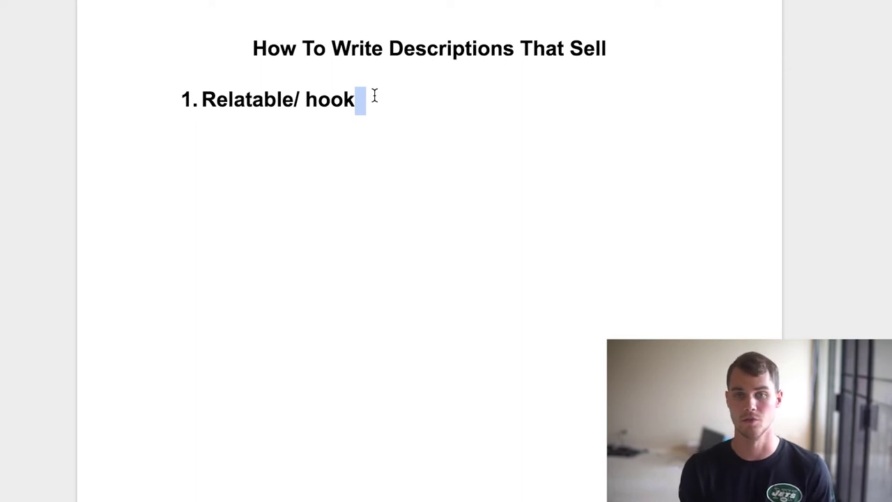
key(Return)
key(Tab)
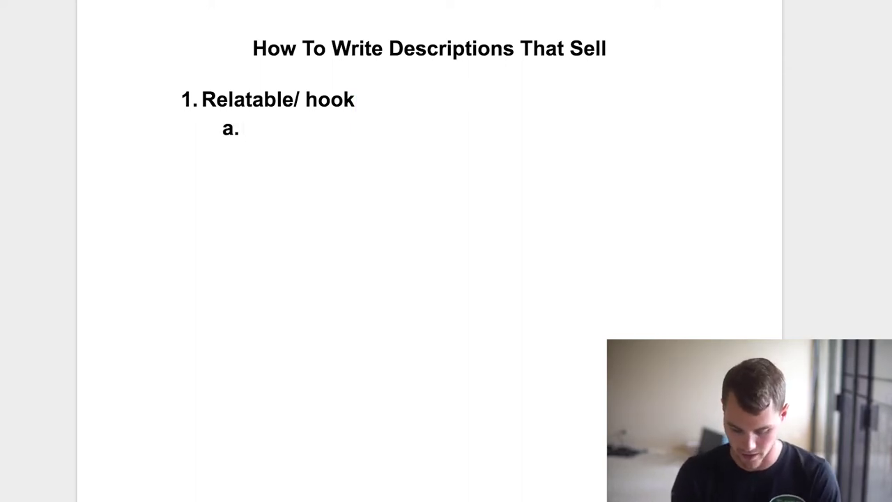
text(Product that is )
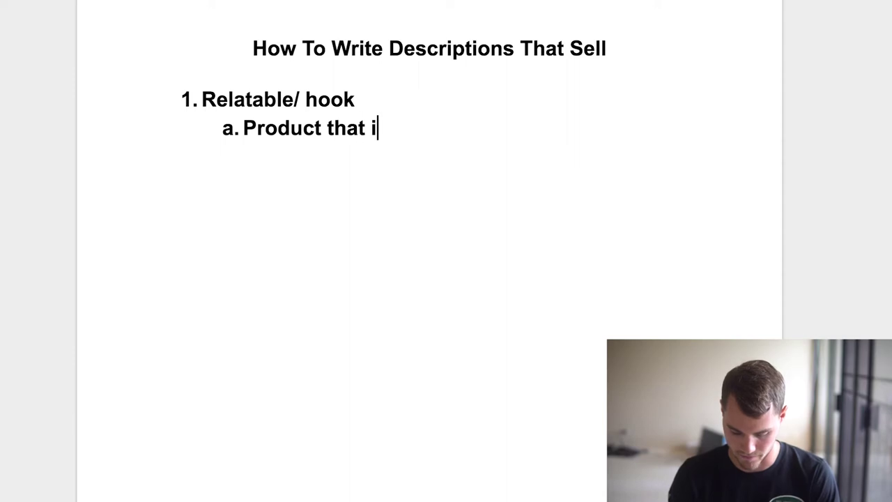
text(very niche)
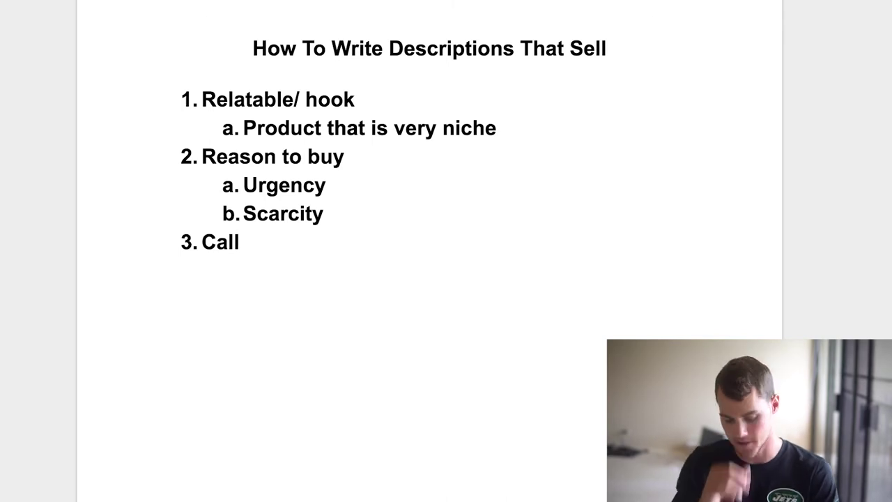
- Add 'Call to action - CTA' as the third point, then select the first two points
text(to action )
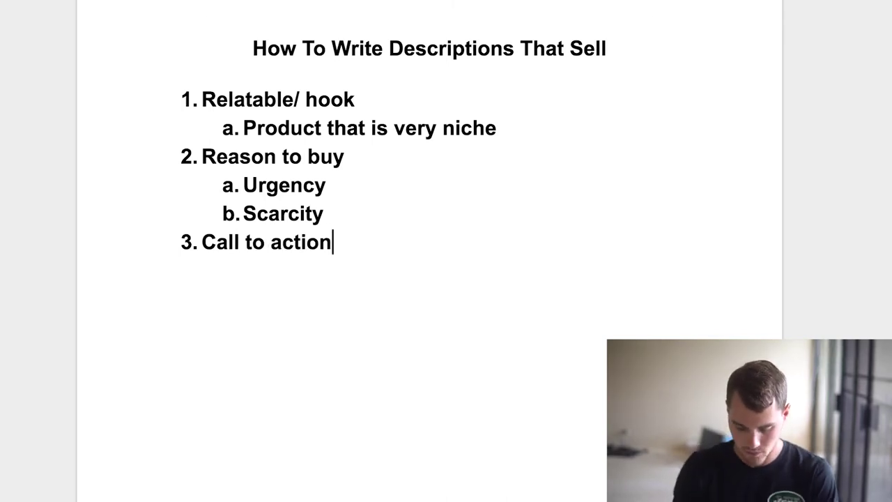
text(- CTA)
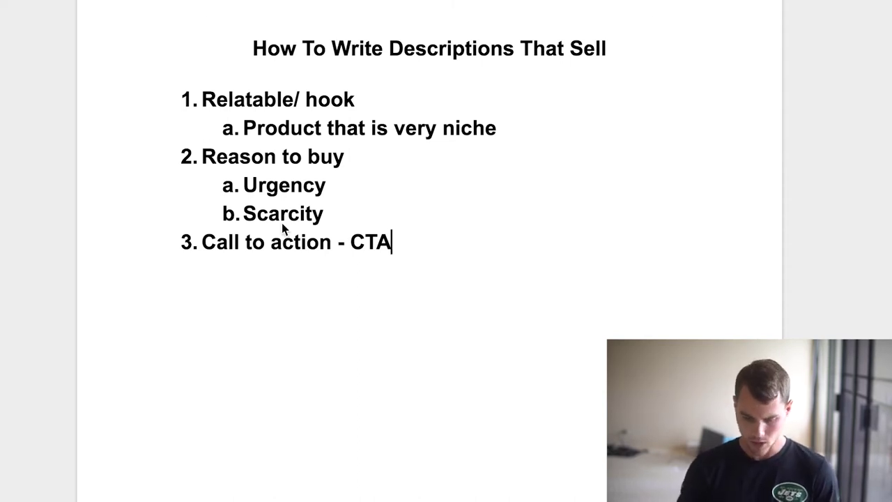
drag(163, 93, 439, 221)
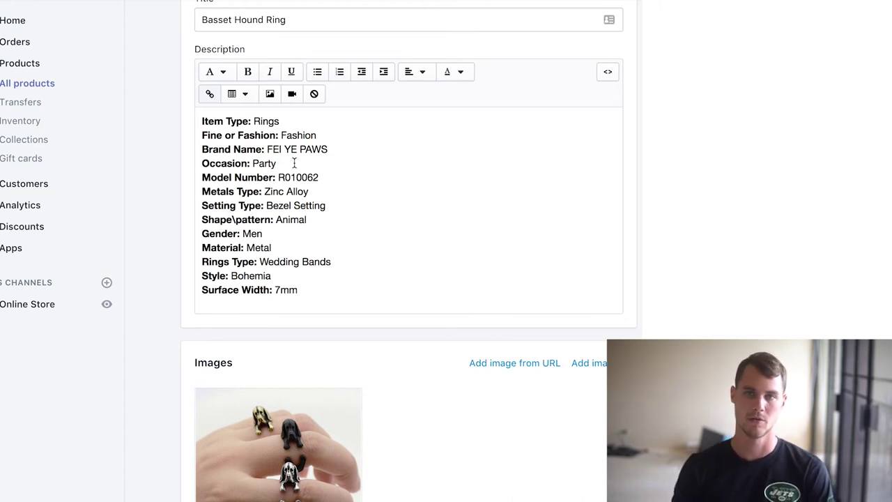
- Insert empty lines above 'Item Type' at the top of the specification list
drag(218, 134, 278, 262)
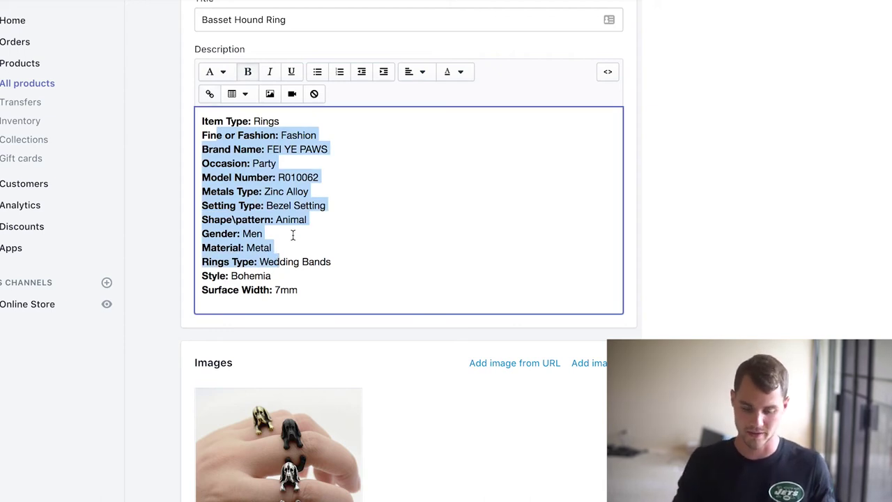
click(202, 121)
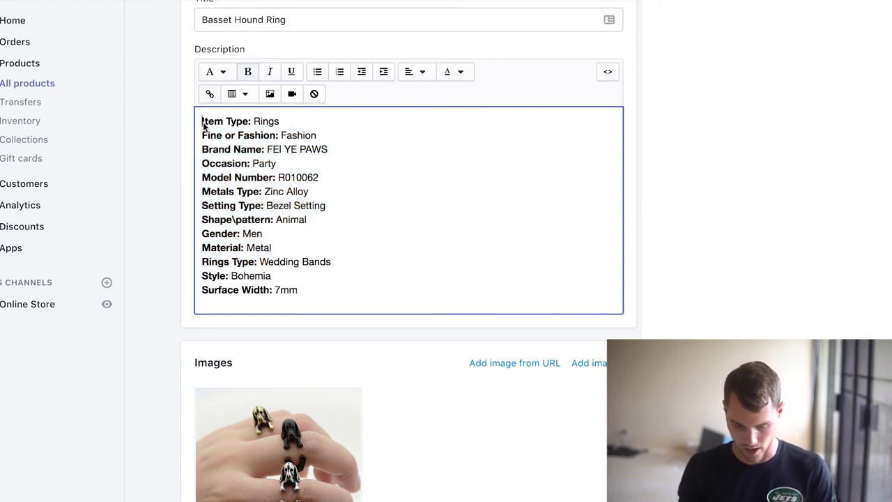
key(Return)
key(Return)
key(Return)
- Type the hook line 'Do you love your basset hound? Of course you do!' above the specs
key(Up)
key(Up)
key(Up)
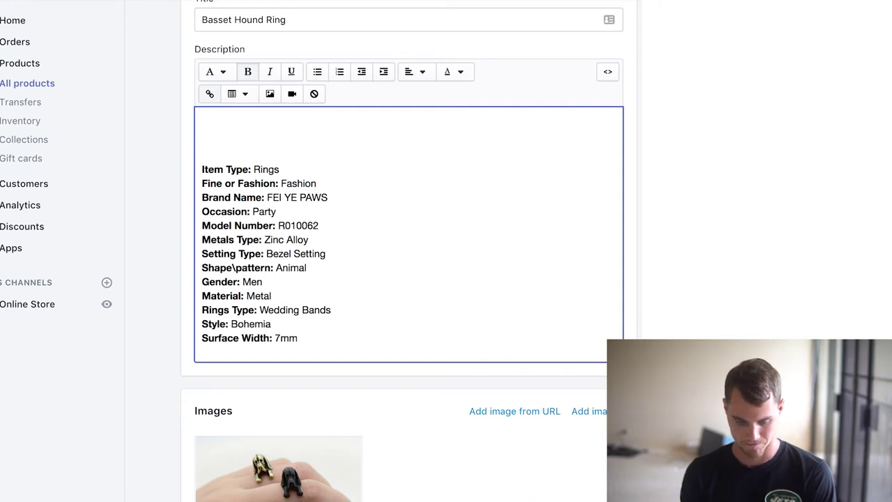
text(Do y)
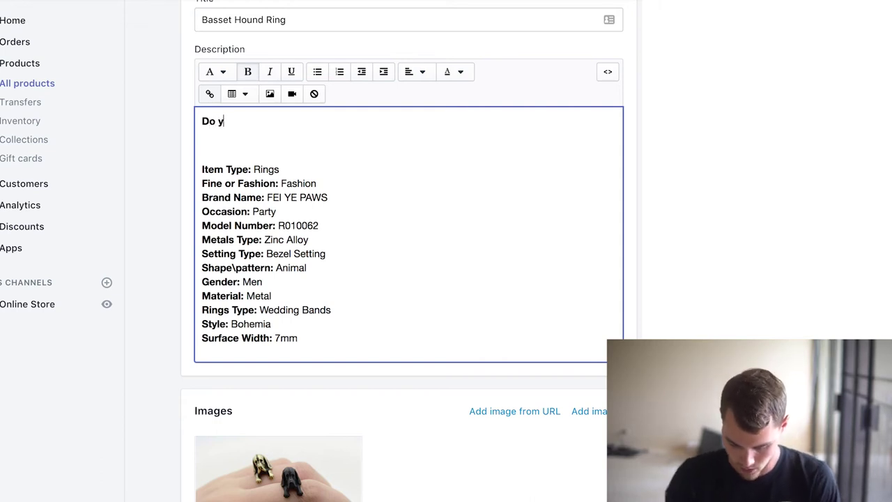
text(ou love)
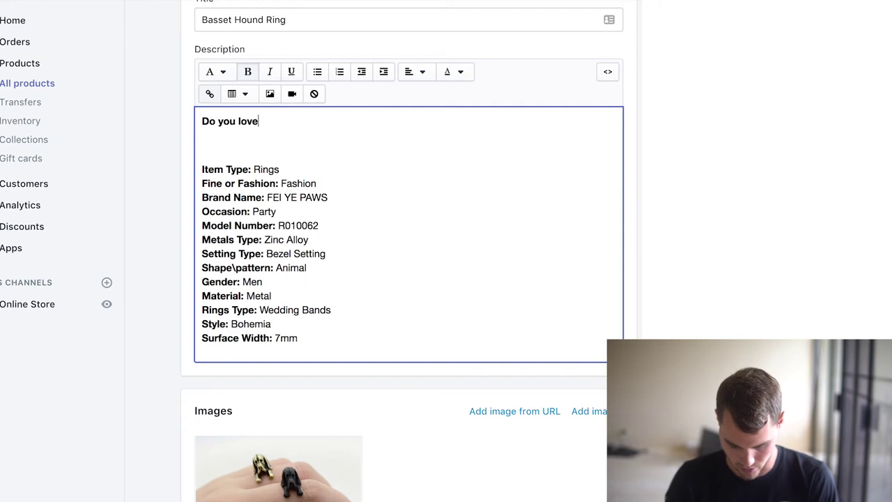
text( your basse)
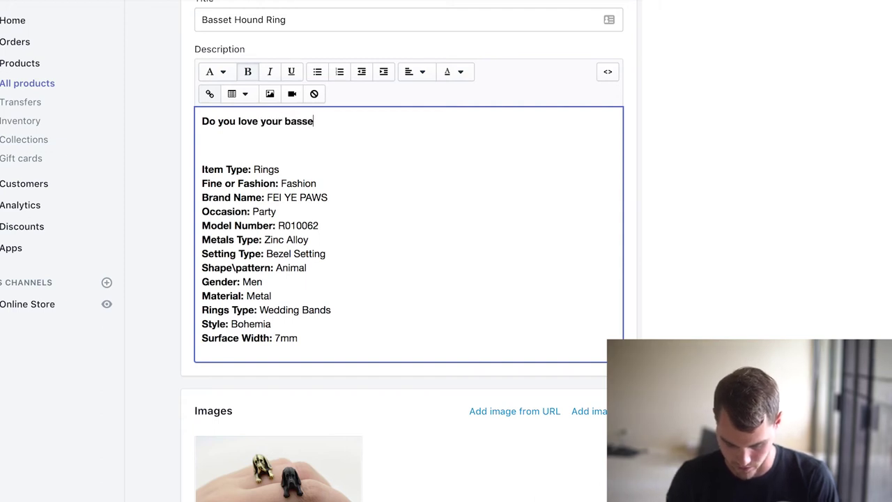
text(t hous)
key(BackSpace)
text(d)
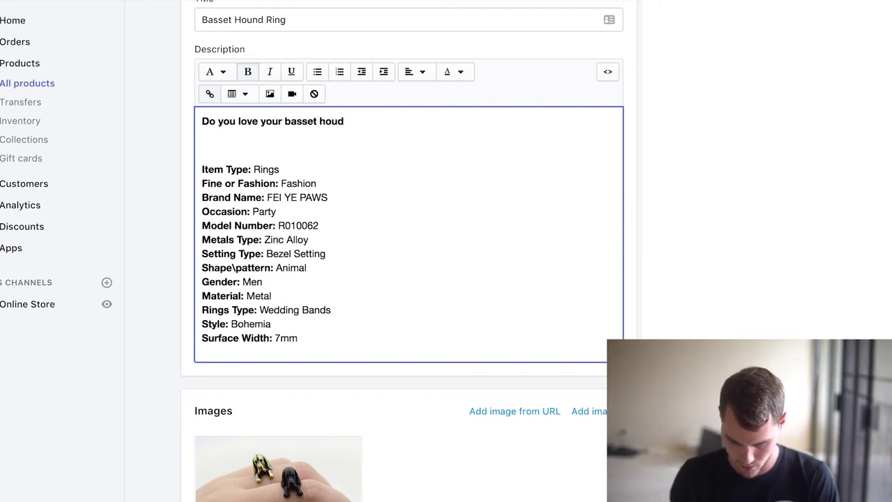
key(BackSpace)
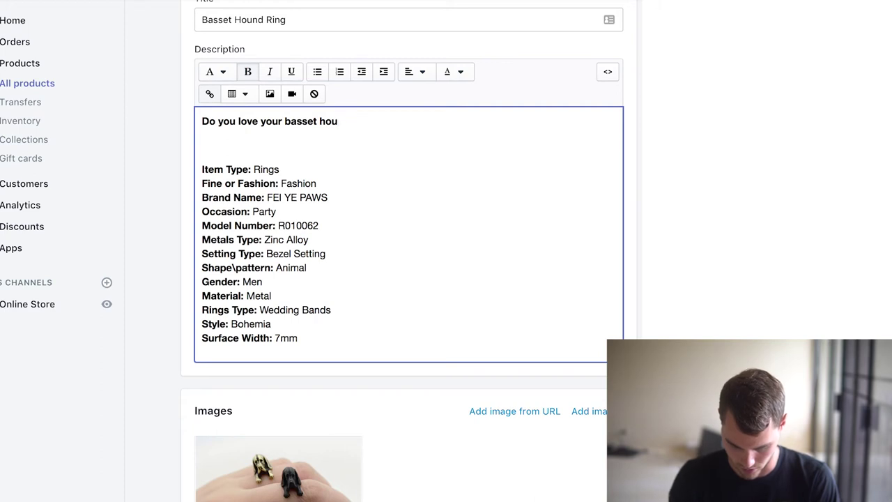
text(nd?)
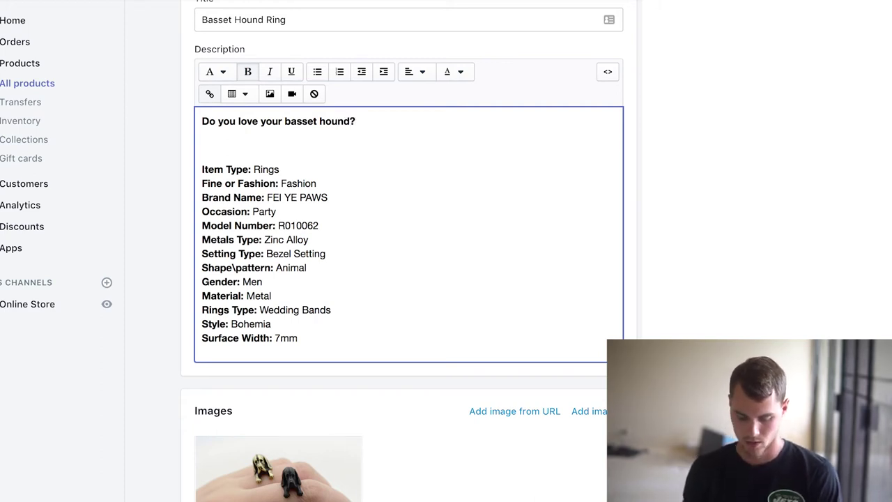
text( Of course y)
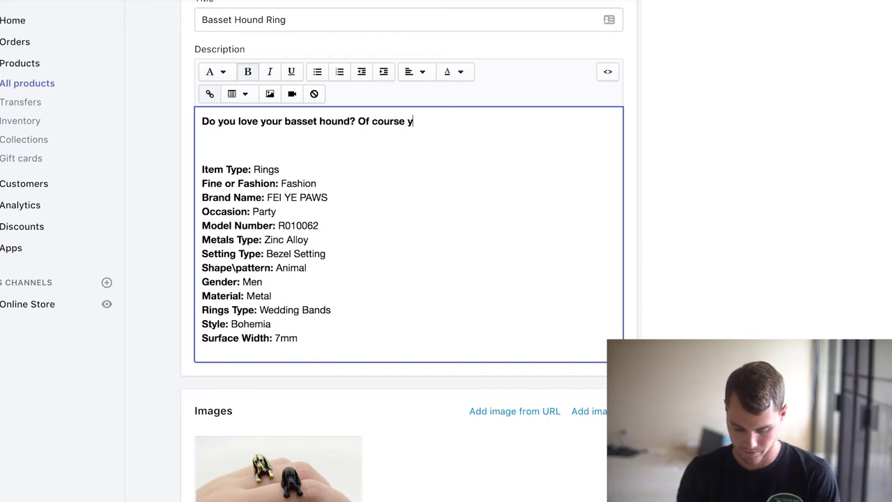
text(ou do!)
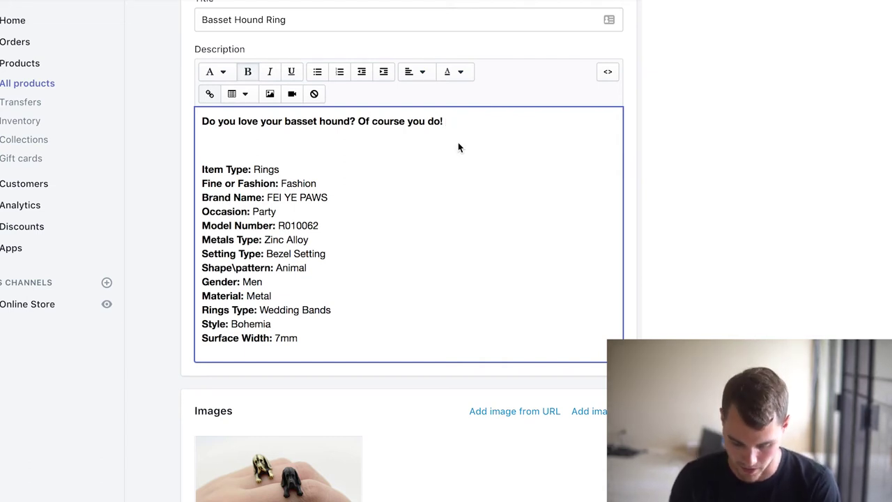
- Continue the opener with 'That's exactly why we are offering this adorable Basset Hound ring for FREE (just pay shipping'
text(That's )
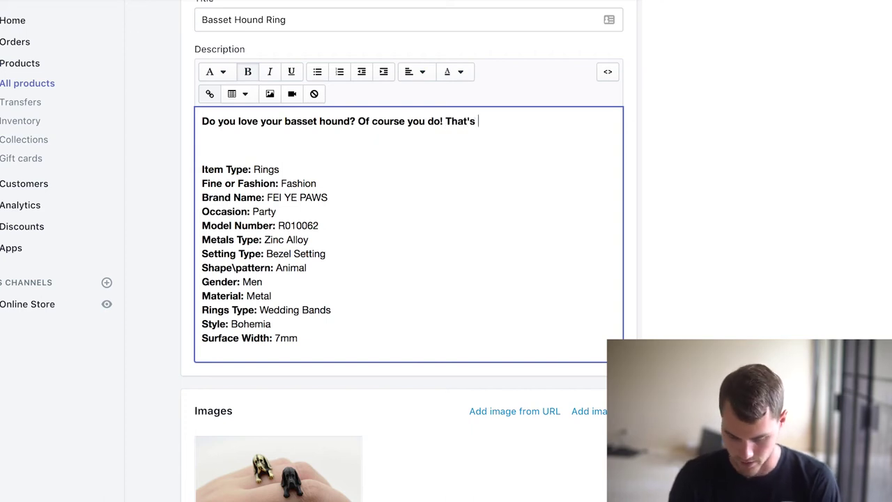
text(exactly )
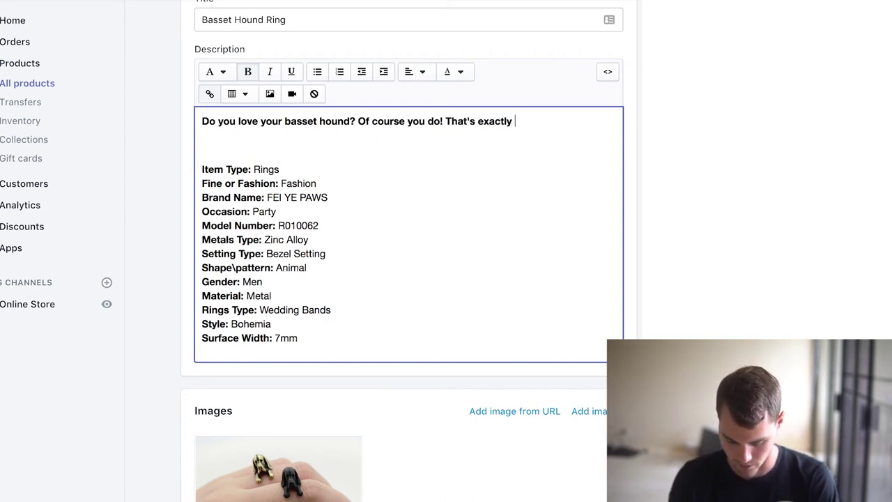
text(why w)
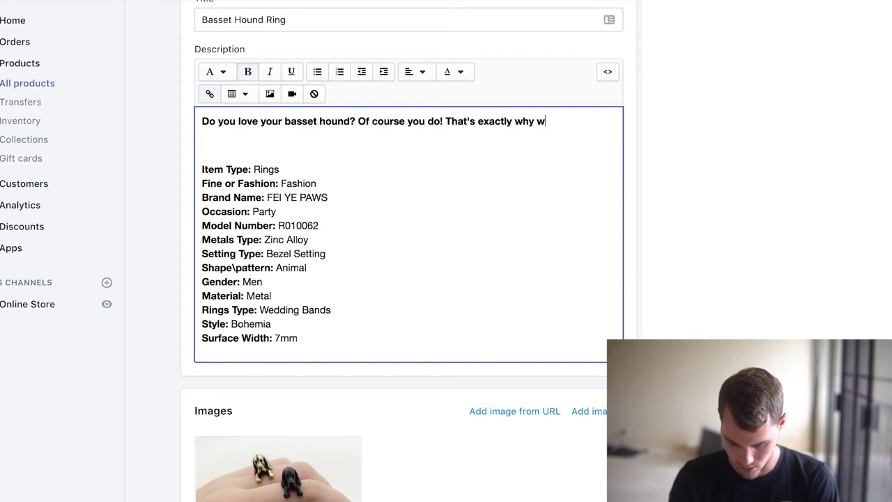
text(e are offering thei)
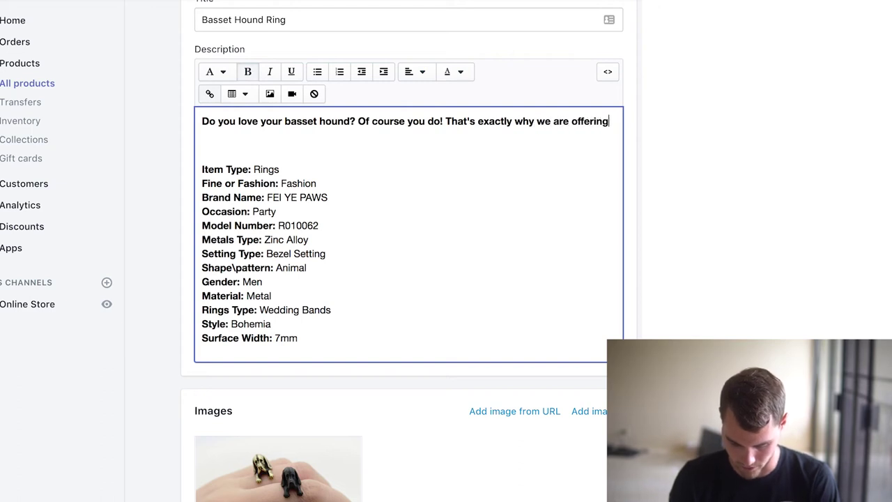
key(BackSpace)
key(BackSpace)
text(is a)
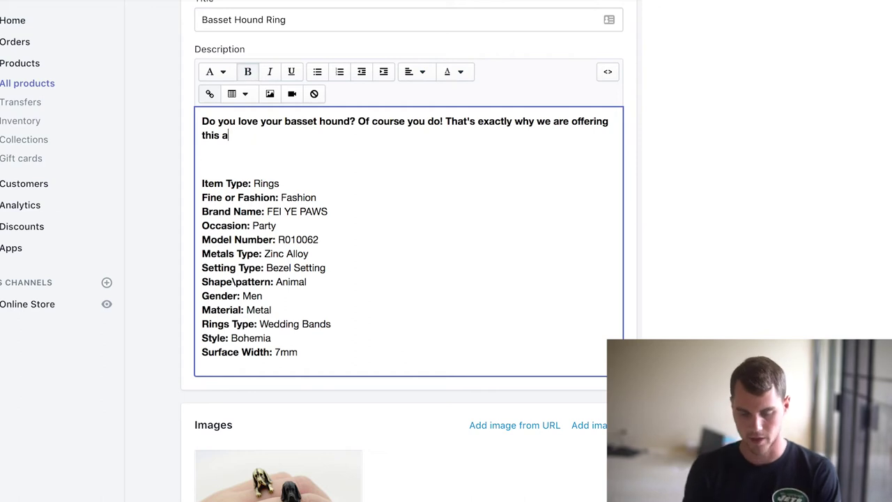
text(dora)
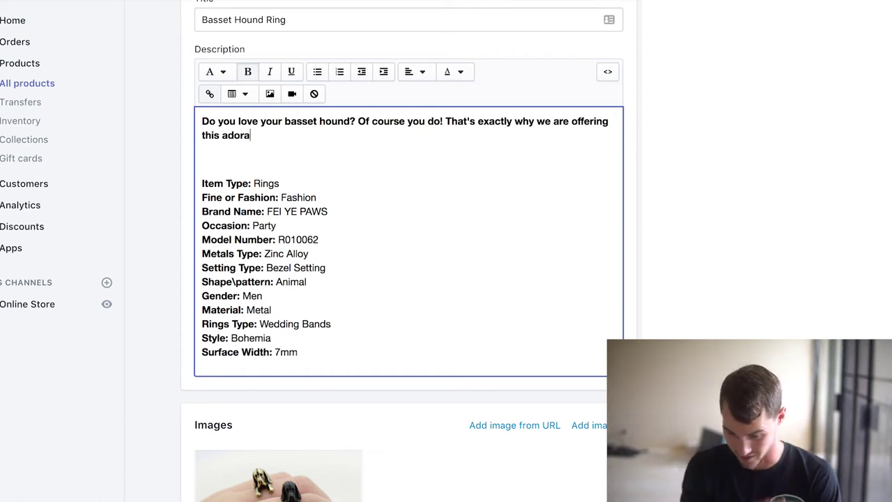
text(ble)
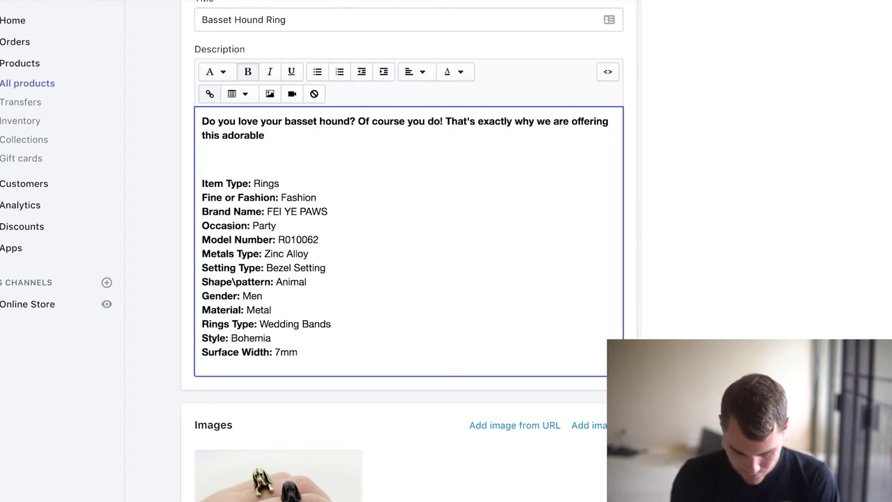
text( Basse)
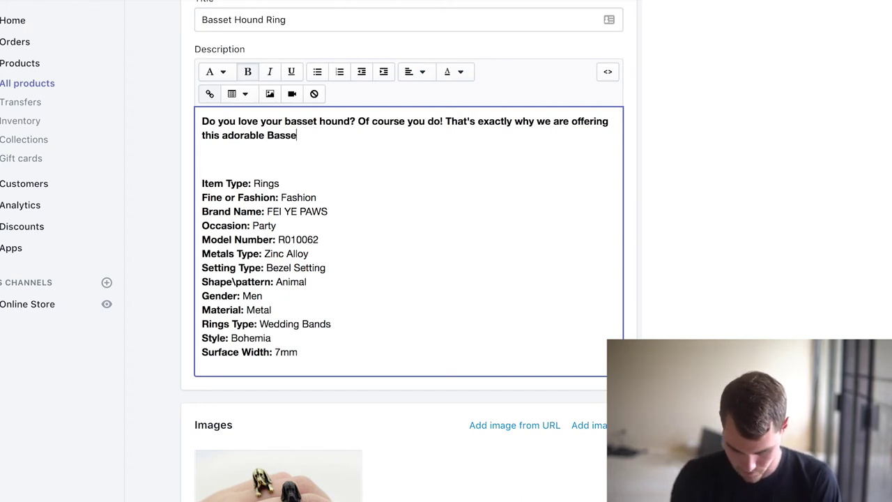
text(t Hound ring)
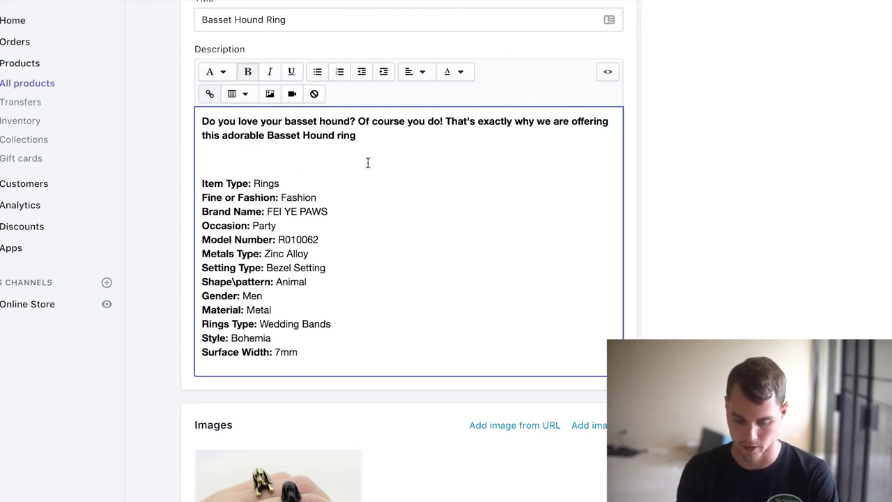
text(for )
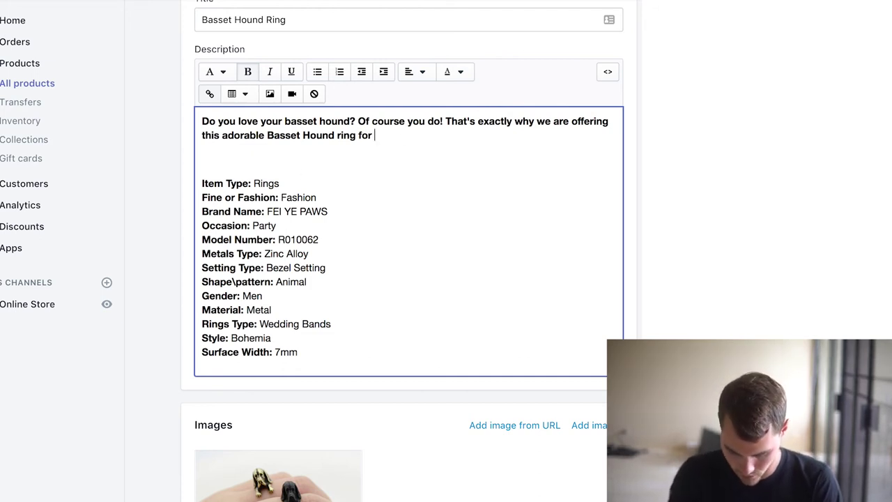
text(FREE)
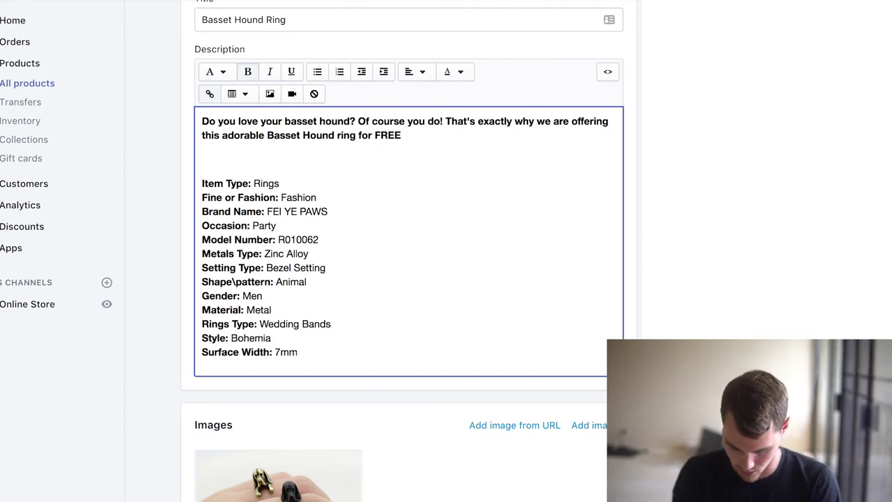
text( ()just pay s)
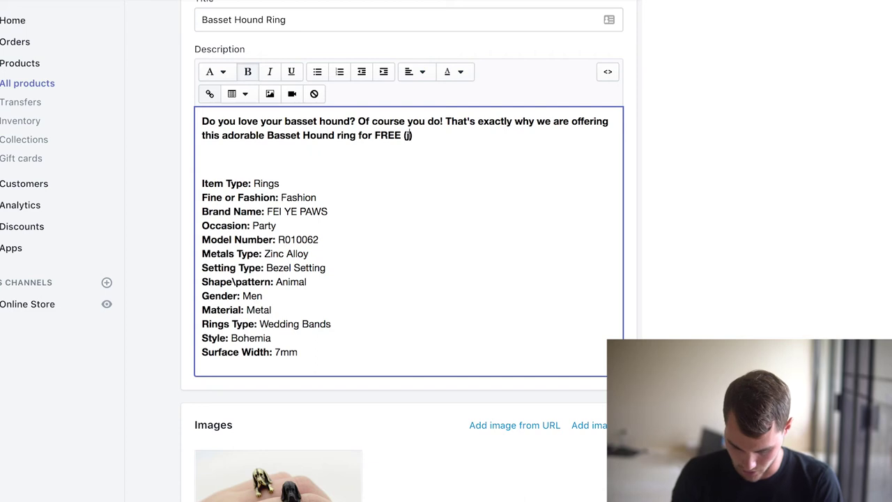
text(hipping)
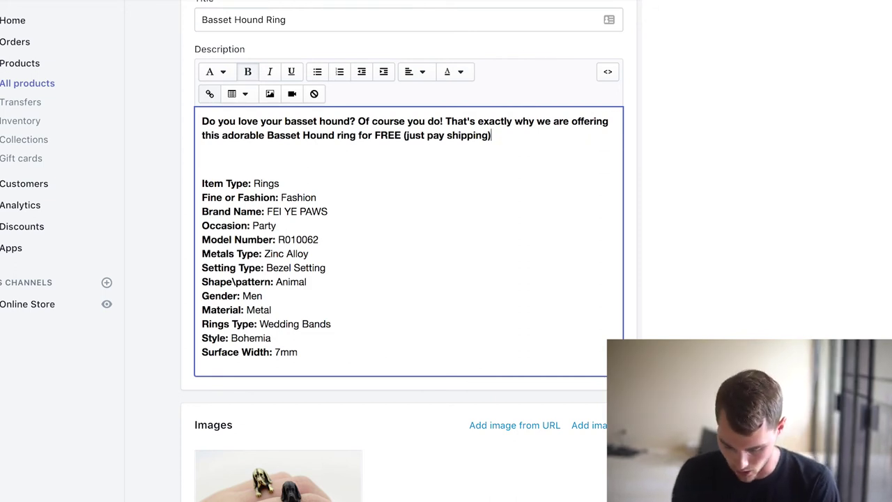
- End the opener with 'for the next 24 hrs ONLY!' and begin a new paragraph with 'There'
text(for the next)
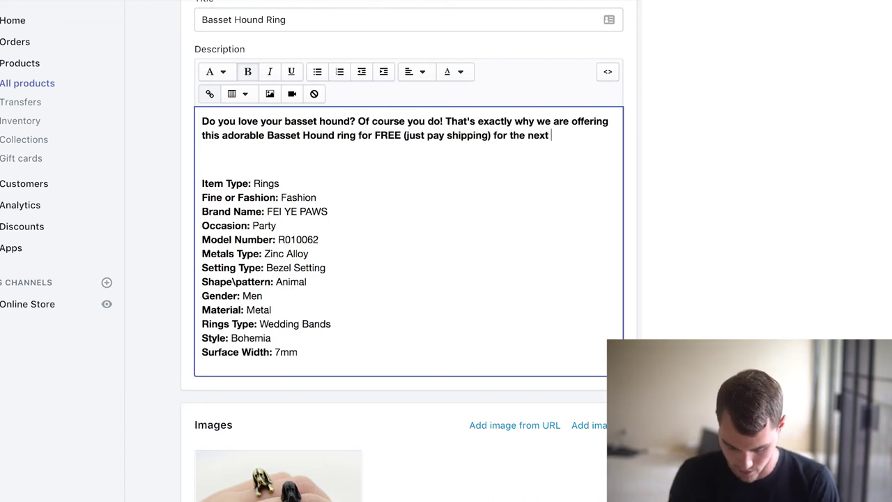
text( 24 hrs )
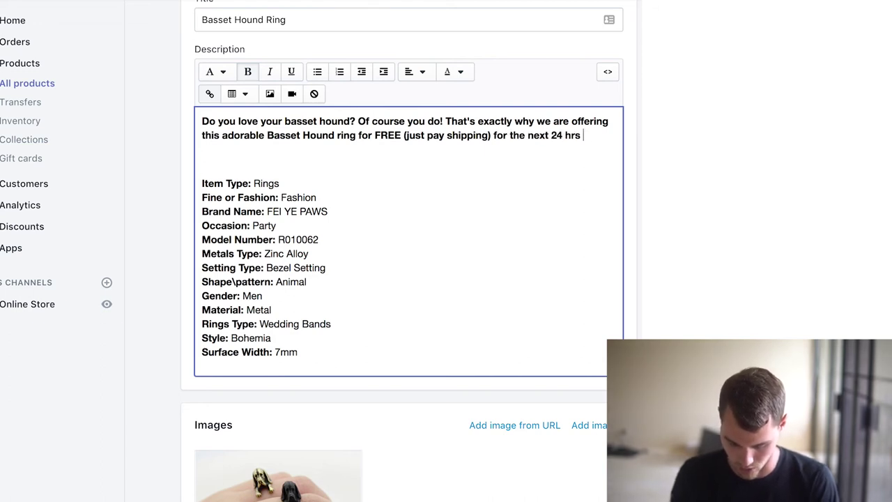
text(ONLY!)
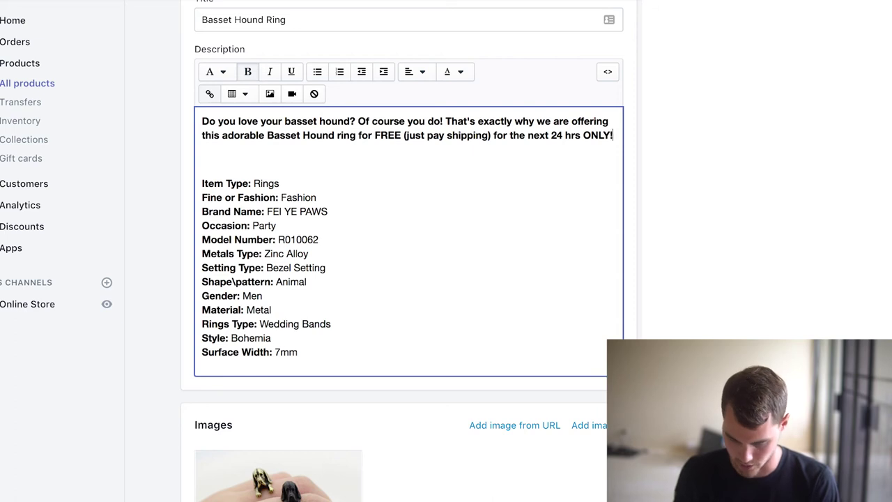
key(Return)
text(There)
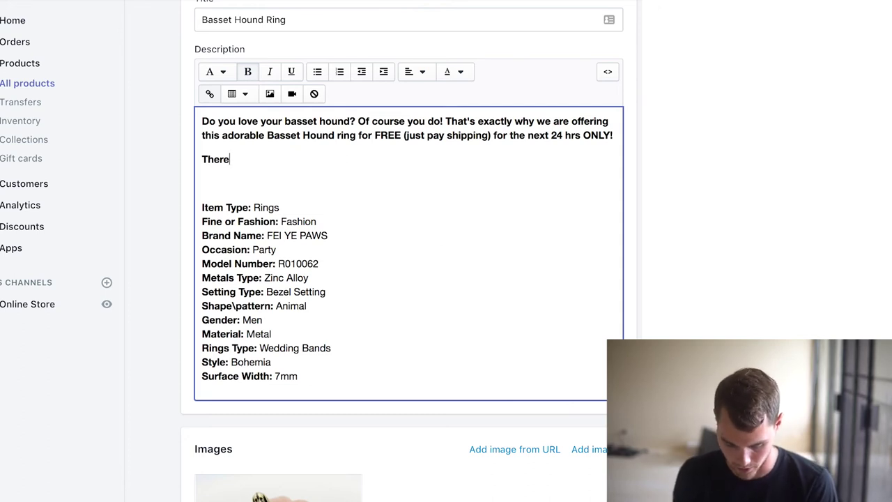
- Complete the scarcity line 'There are only 55 left so get yours now before we run out!'
text(are only)
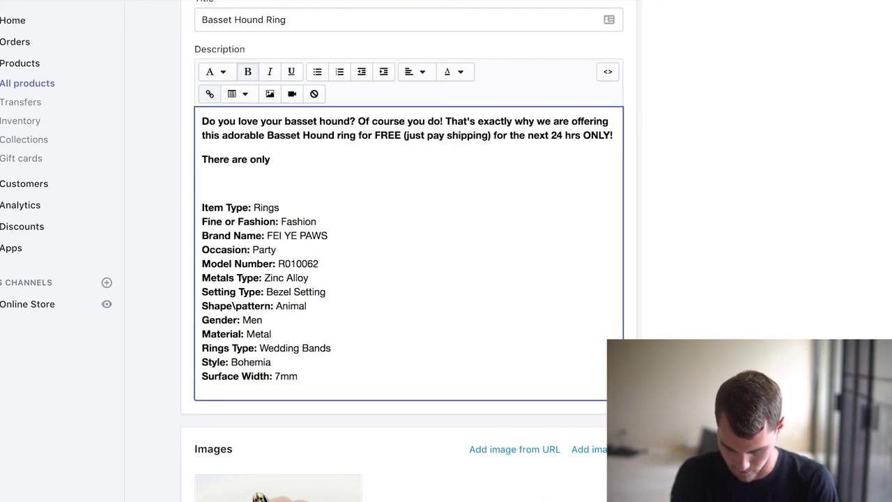
text( 55 left so)
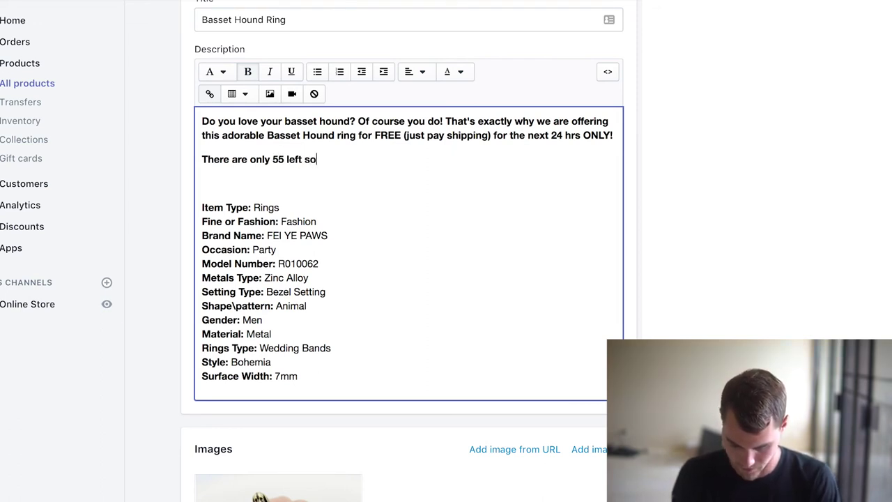
text( get your)
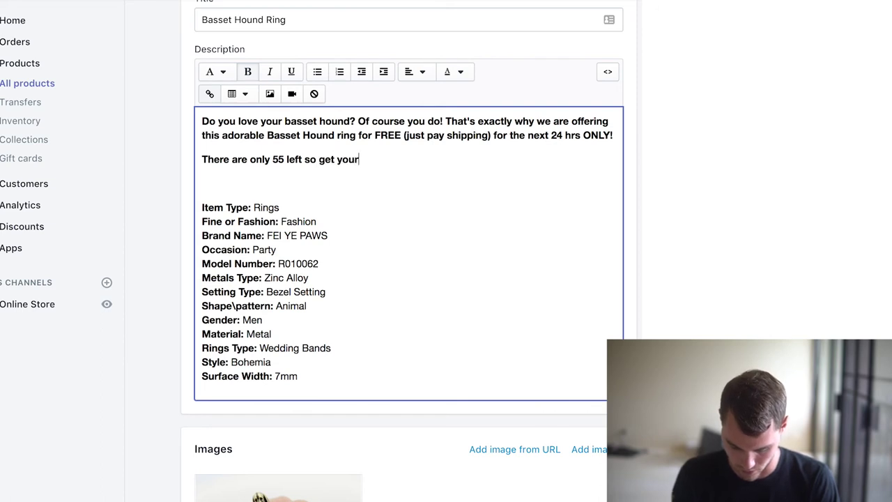
text(s now be)
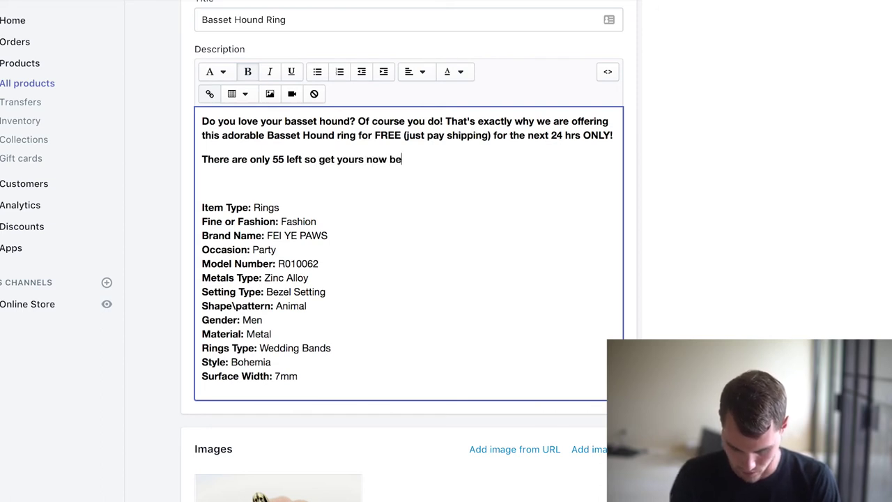
text(fore )
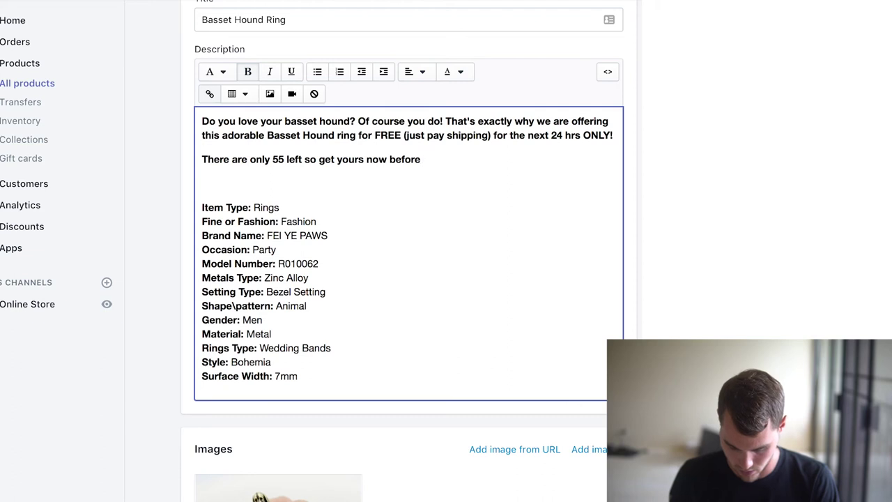
text(we run out)
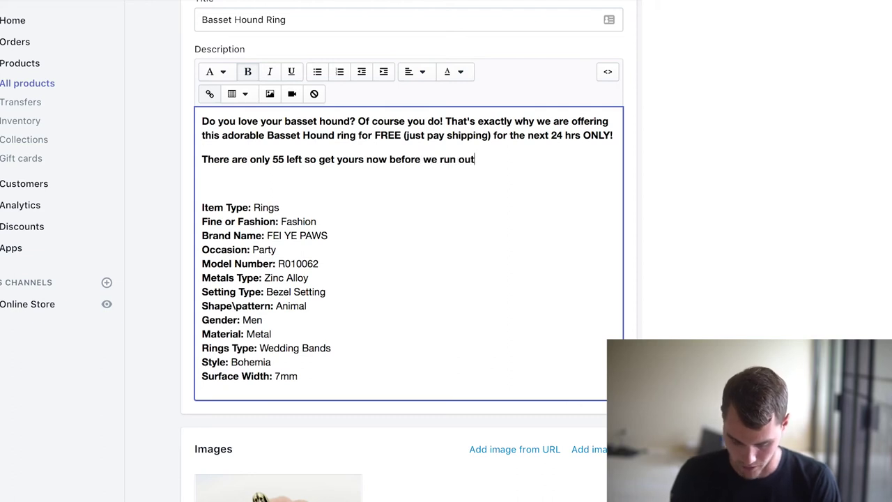
text(.)
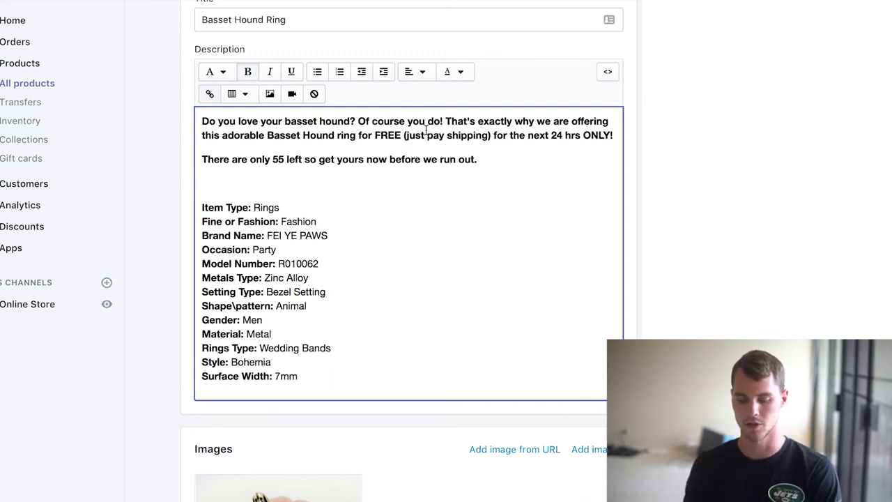
drag(272, 159, 285, 159)
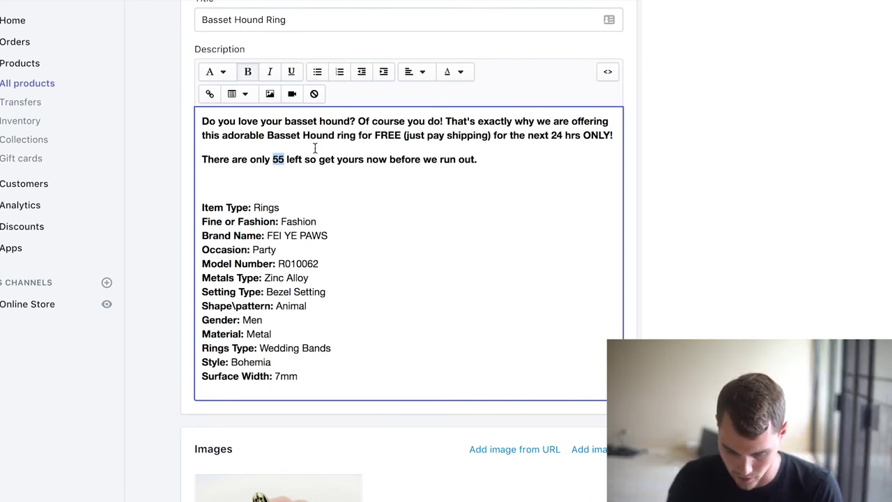
click(487, 159)
key(BackSpace)
text(!)
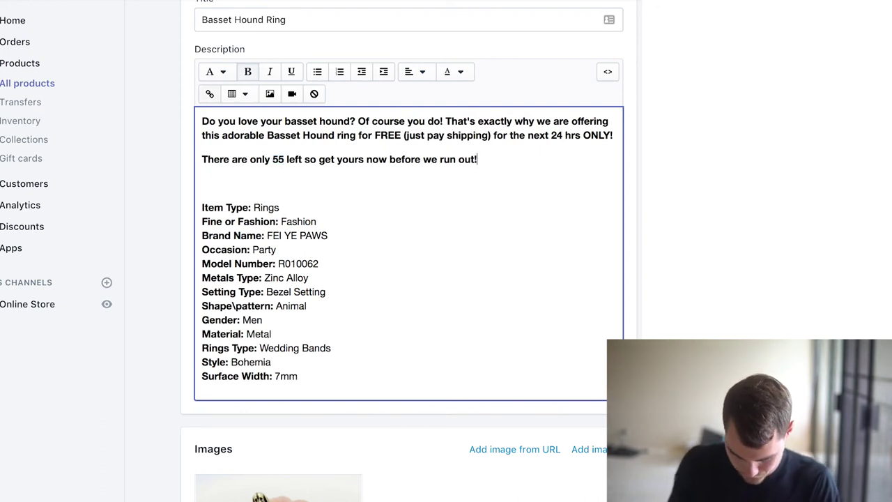
key(Return)
- Add a 'Features:' heading with a bulleted list starting 'Adorable basset hound ring'
text(Feat)
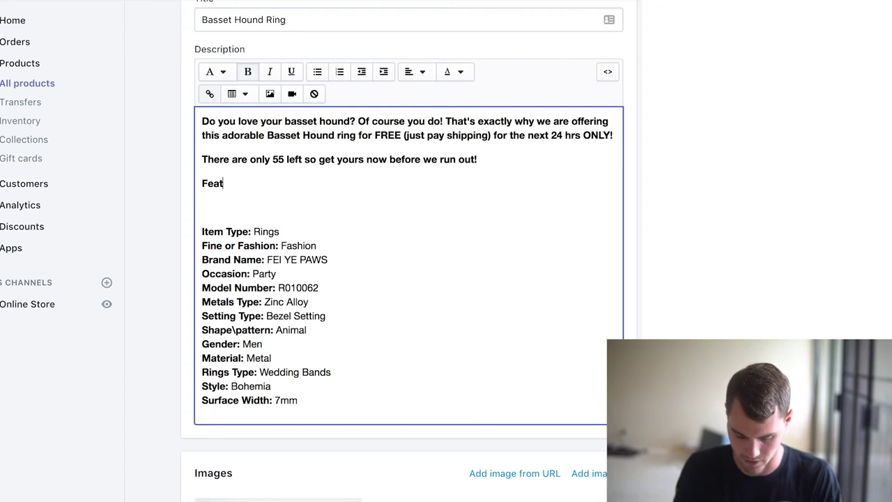
text(ures:)
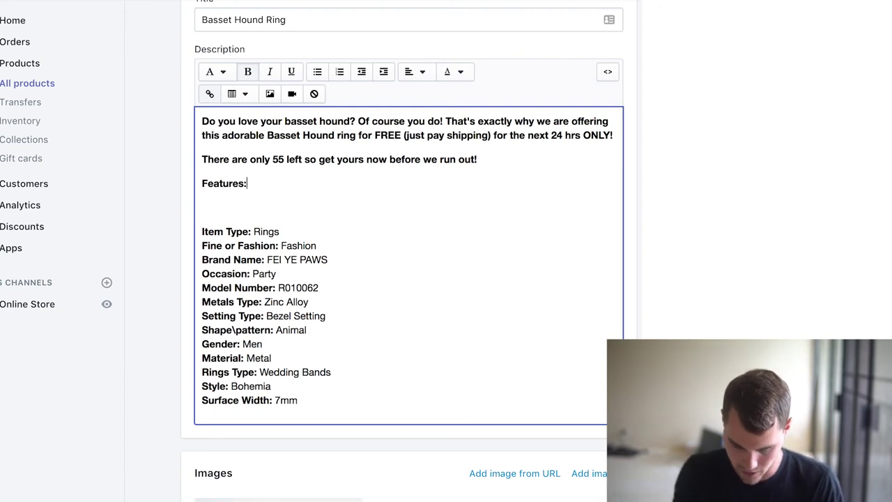
scroll(302, 373, down, 1)
scroll(301, 368, down, 1)
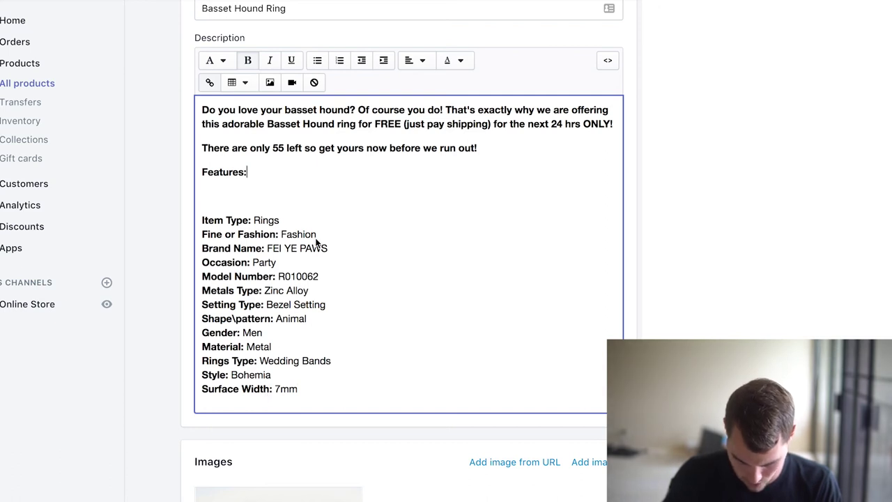
key(Return)
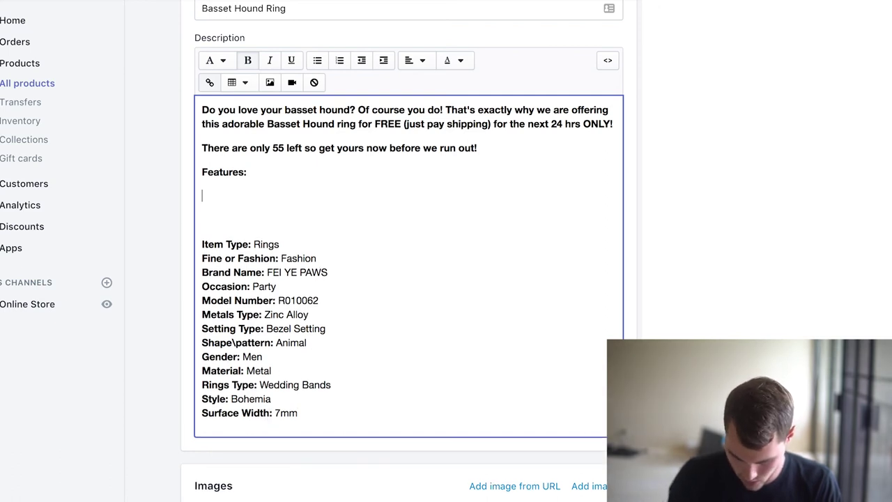
click(319, 64)
text(Ada)
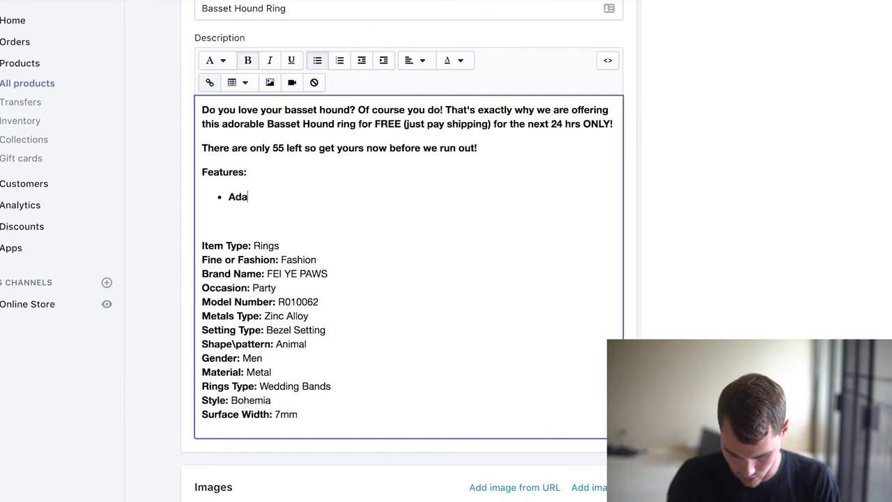
text(rable ba)
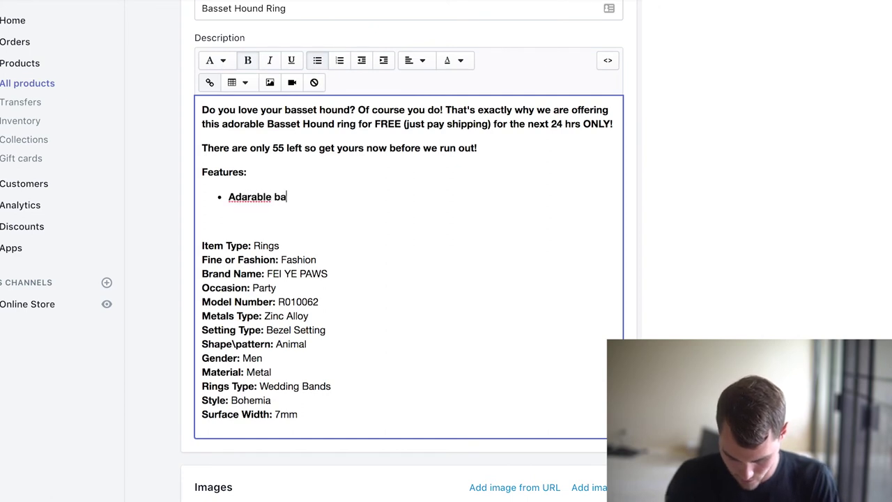
text(sset hound r)
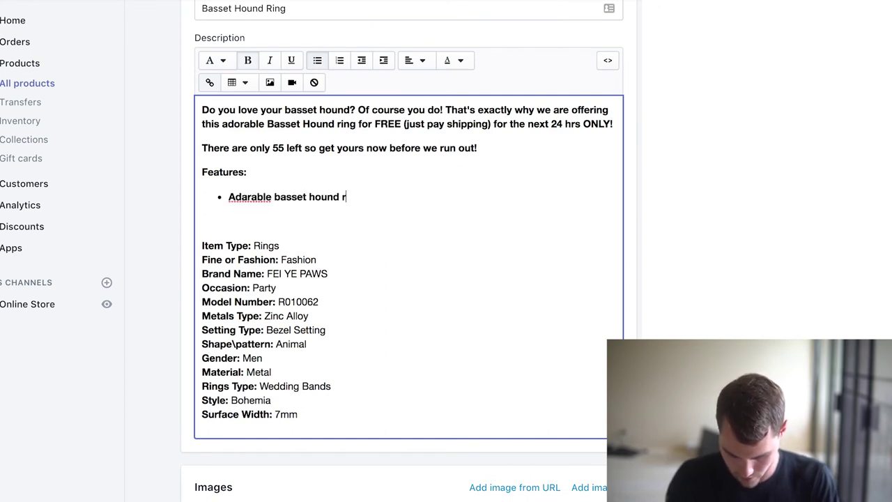
text(ing)
key(Return)
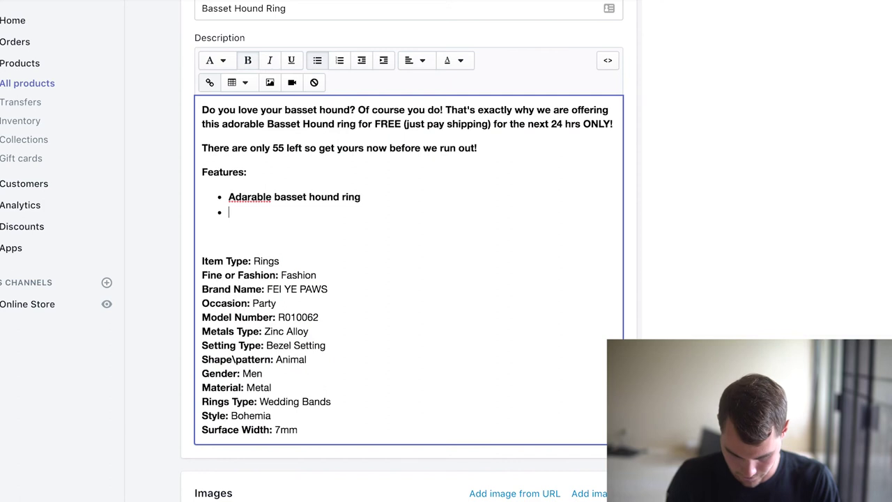
right_click(249, 195)
click(264, 200)
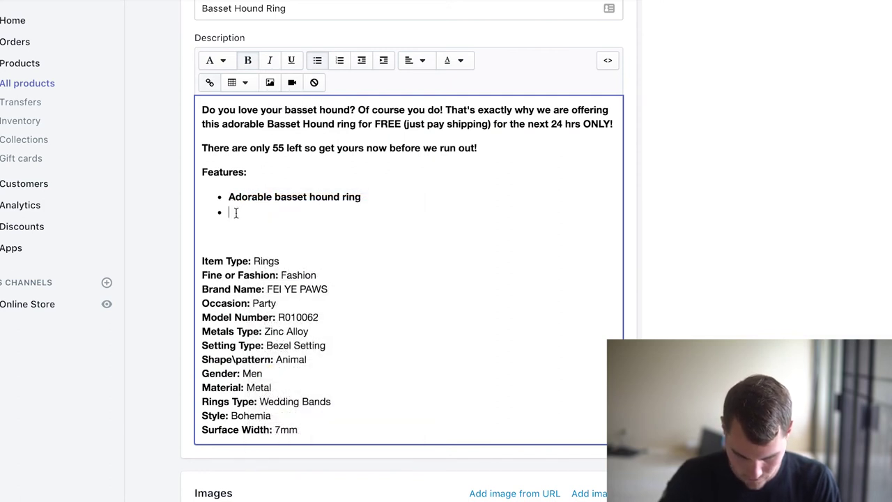
- Add bullets 'Perfect for accessorizing with any outsit' and 'High quality metal construction'
text(Perfect for)
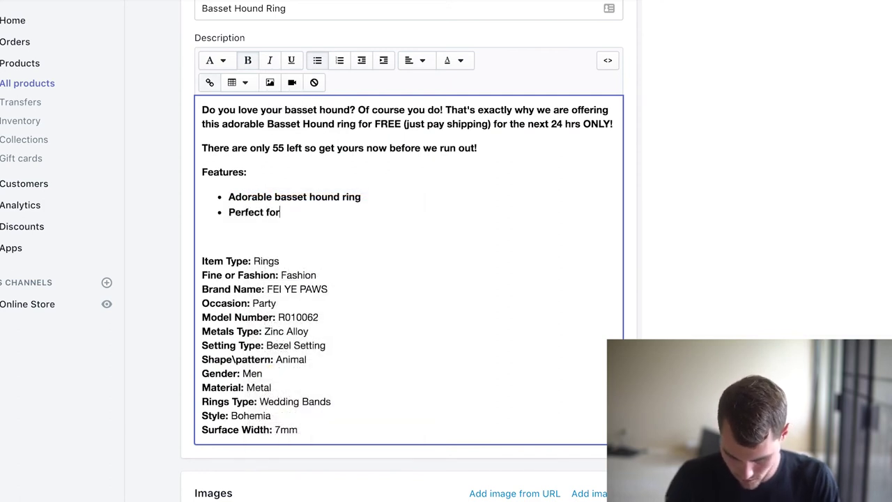
text( acces)
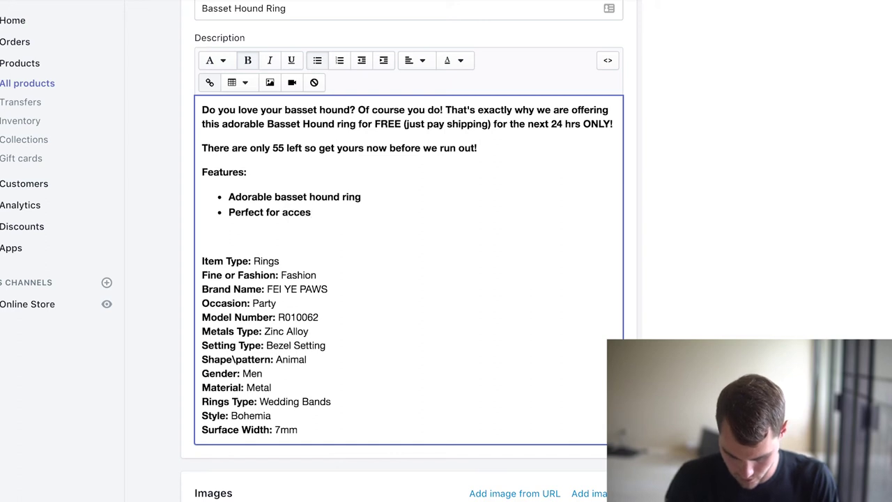
text(orizing)
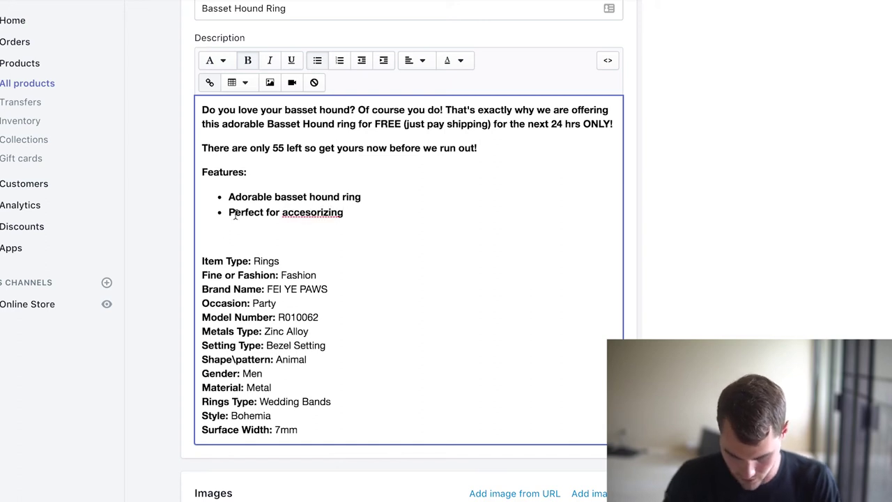
right_click(324, 212)
click(351, 222)
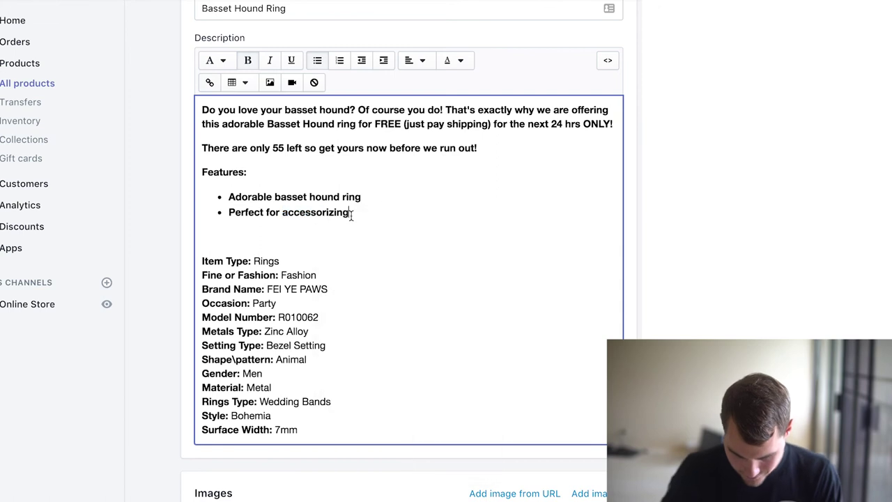
text(with any outs)
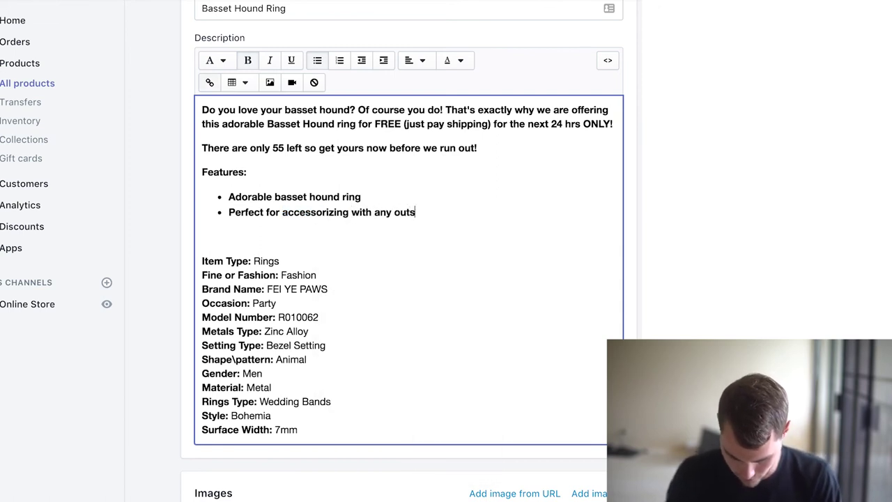
text(it)
key(Return)
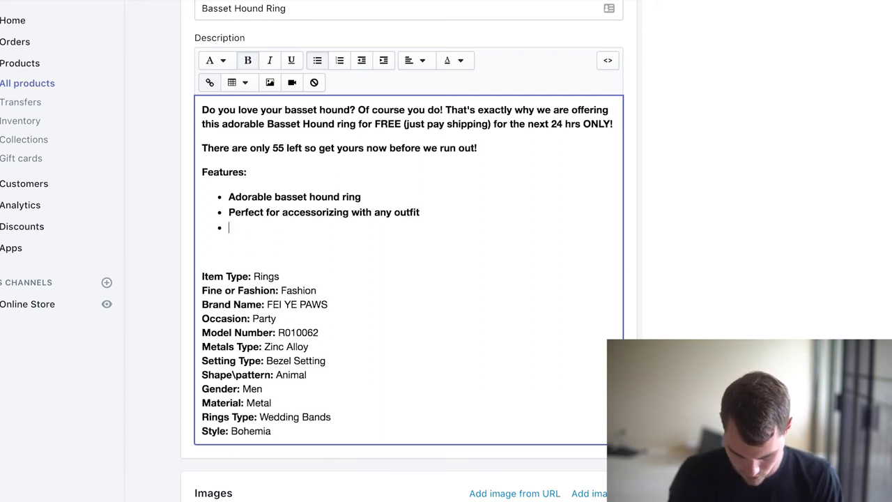
text(High )
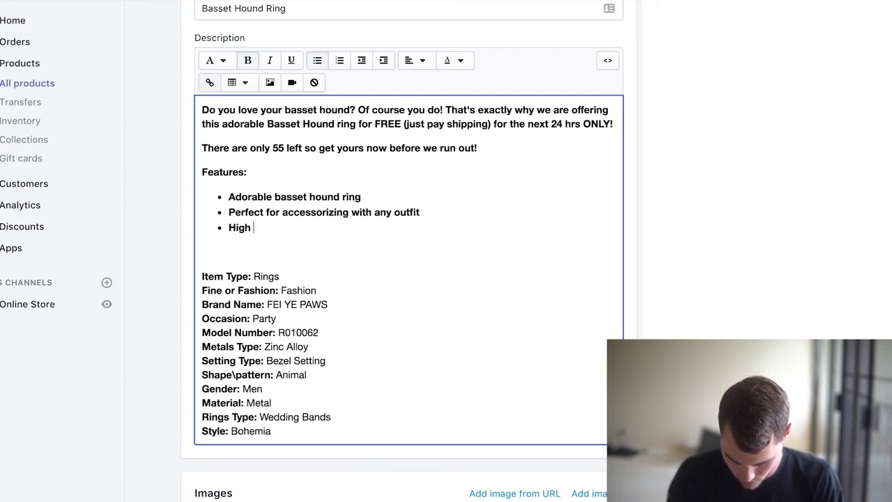
text(quality m)
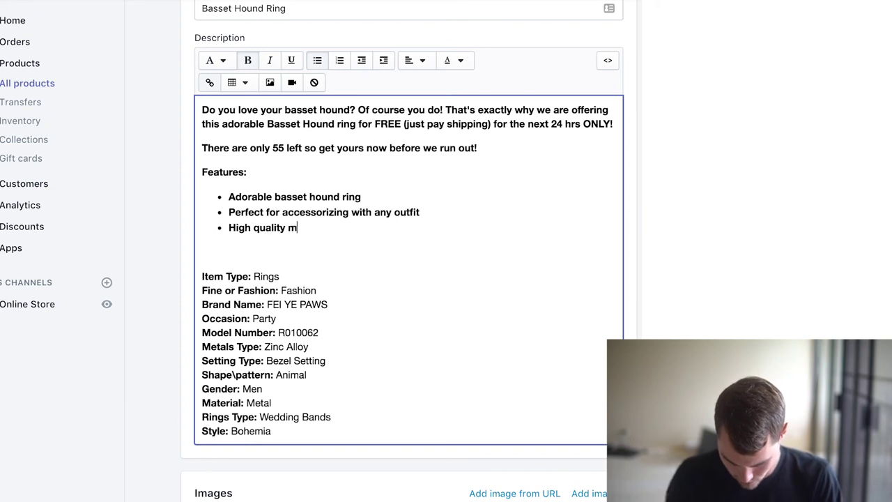
text(etal construction)
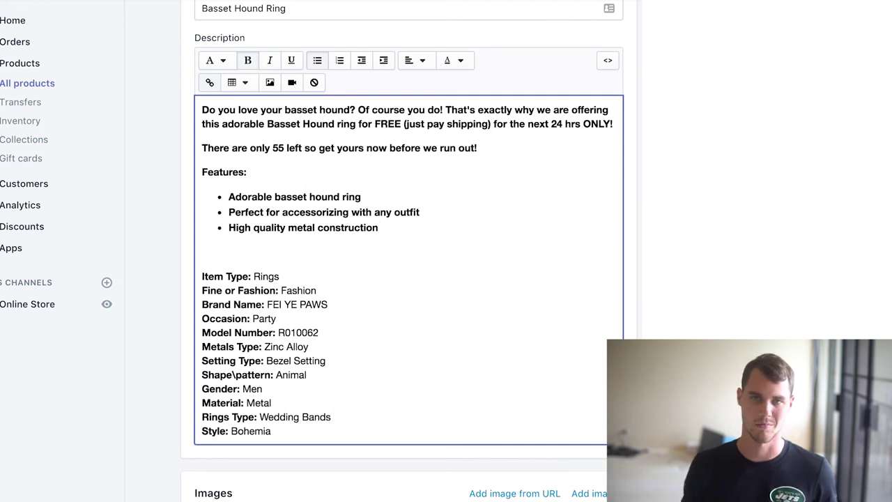
scroll(450, 297, down, 2)
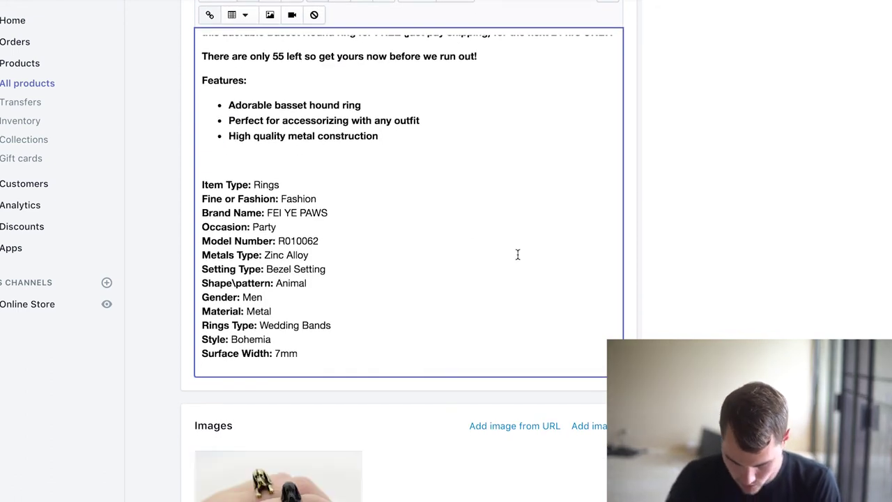
- Add the bullet 'Three different available colors (Gold plated, Black, and Silver Plated'
key(Return)
text(Three)
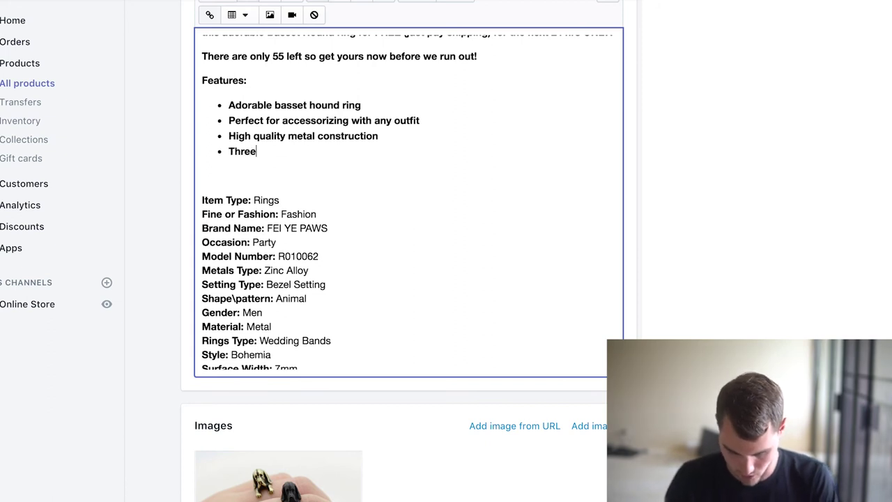
text( different)
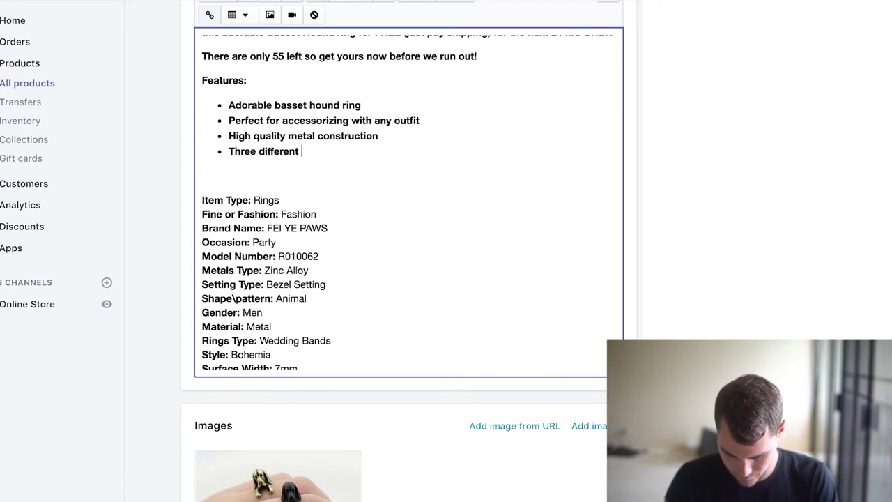
text( avail)
scroll(401, 251, up, 3)
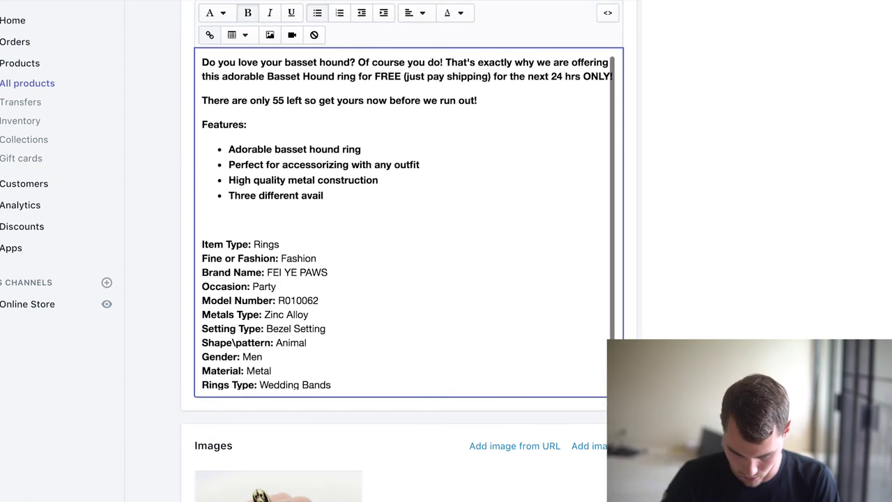
text(a)
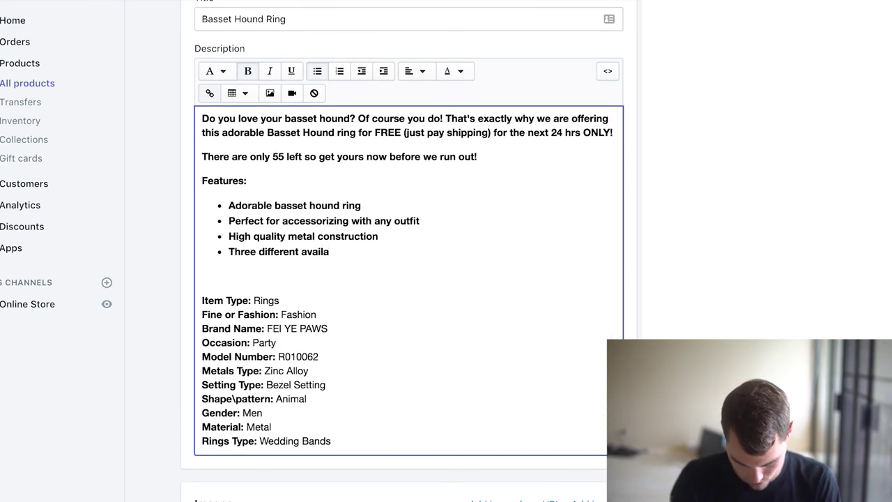
text(ble col)
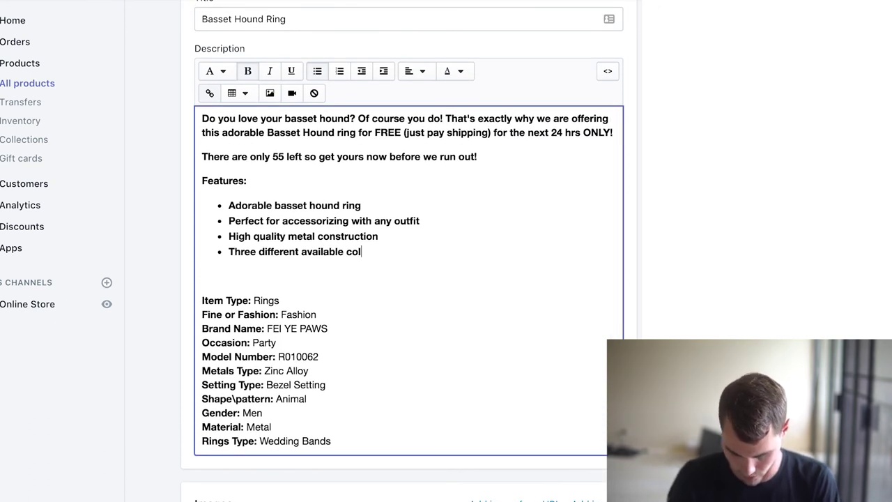
text(ors ())
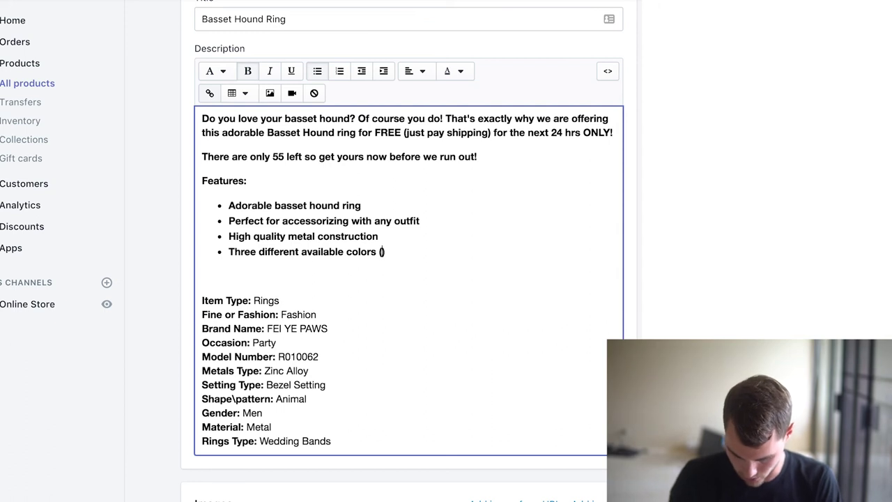
text(Gold plate)
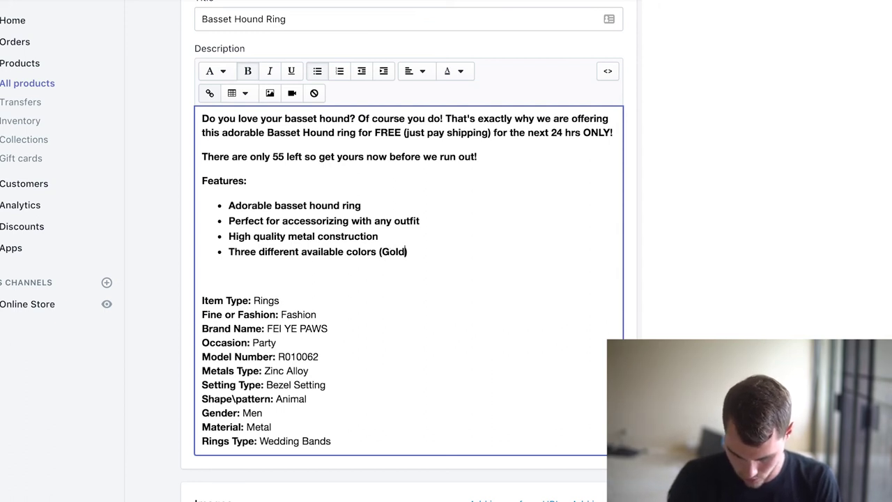
text(d, Black)
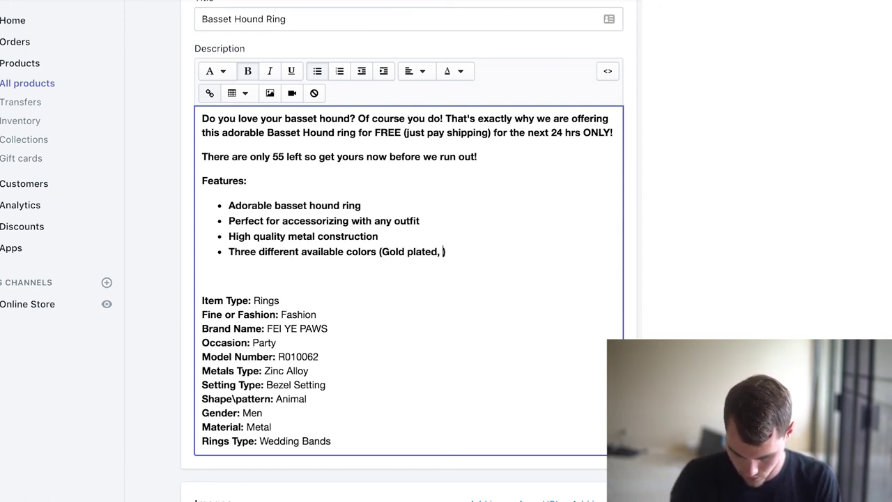
text(, and)
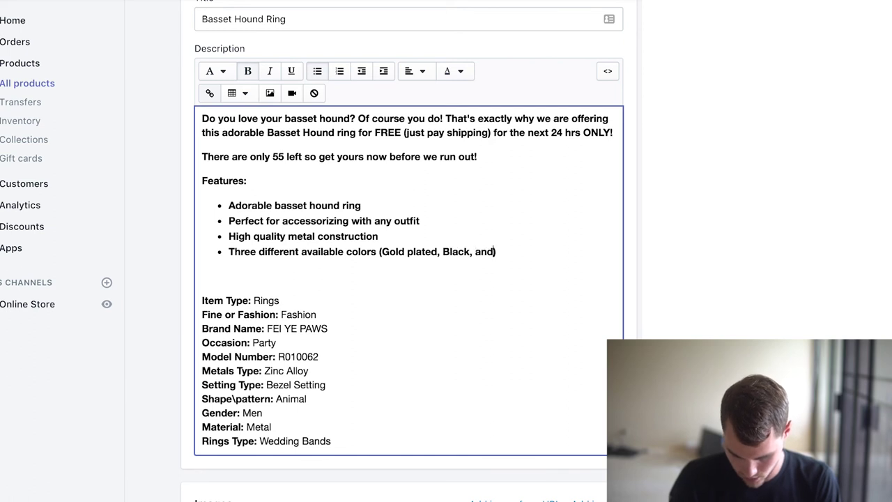
scroll(402, 278, down, 3)
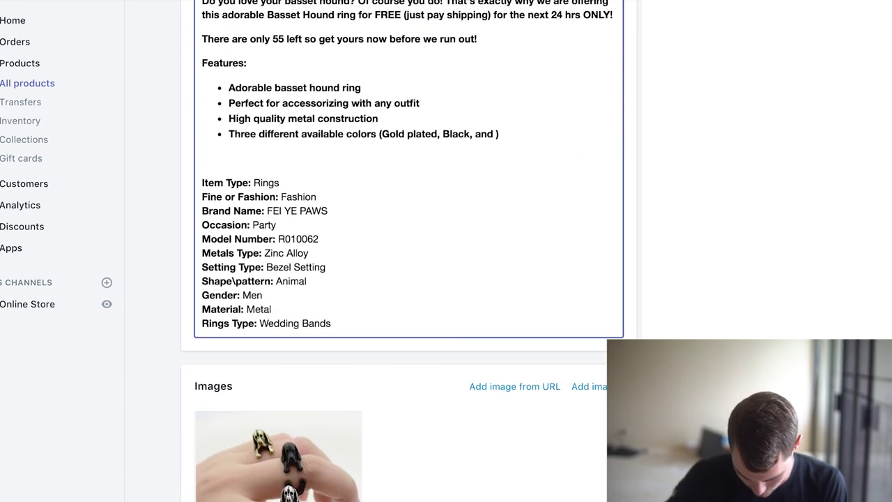
scroll(402, 278, up, 5)
text(Silver Pla)
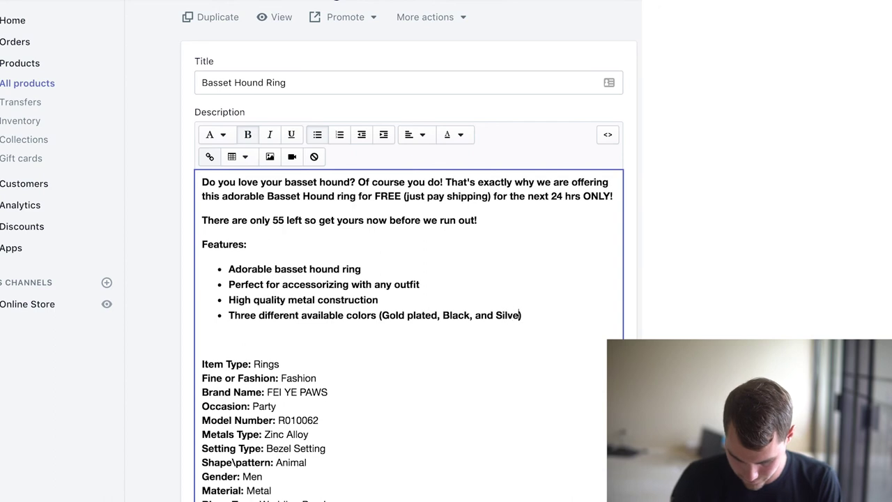
text(ted)
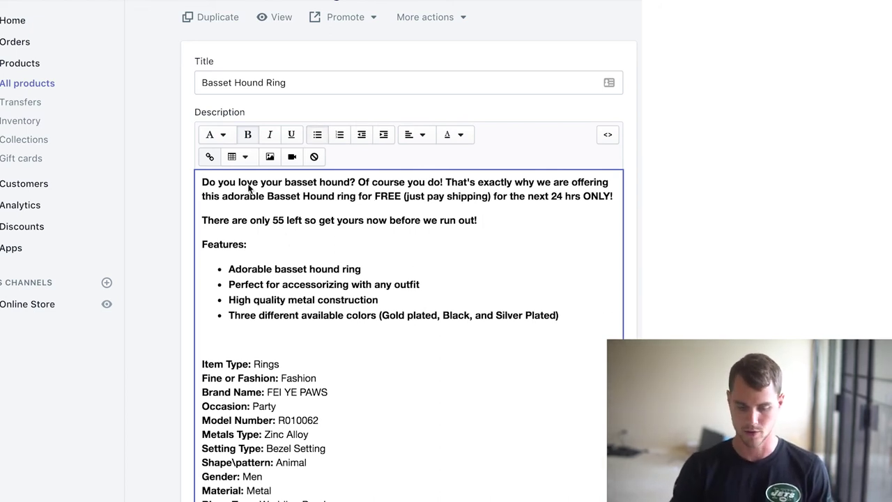
- Review the hook paragraph, scarcity line and Features bullets by highlighting them
drag(247, 184, 365, 200)
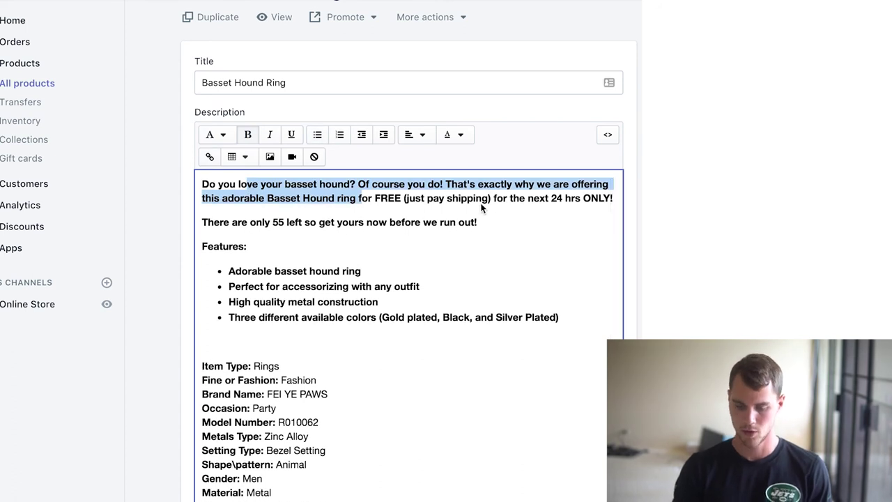
click(439, 201)
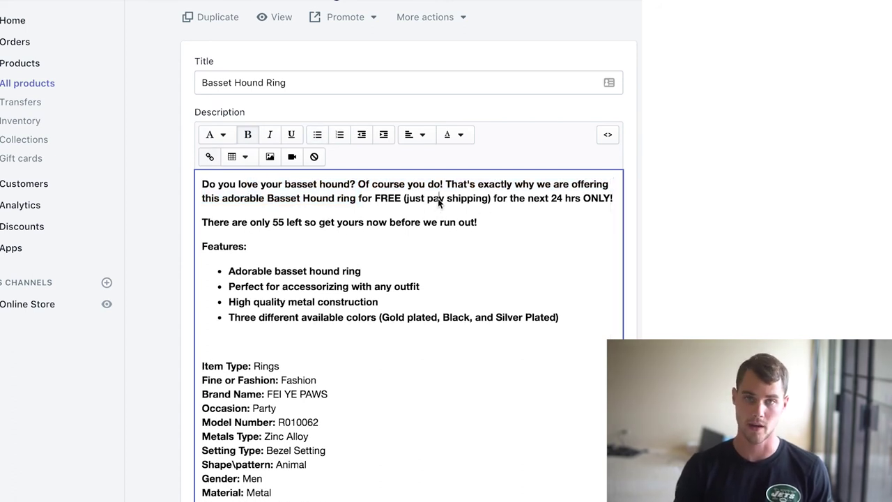
drag(256, 224, 348, 225)
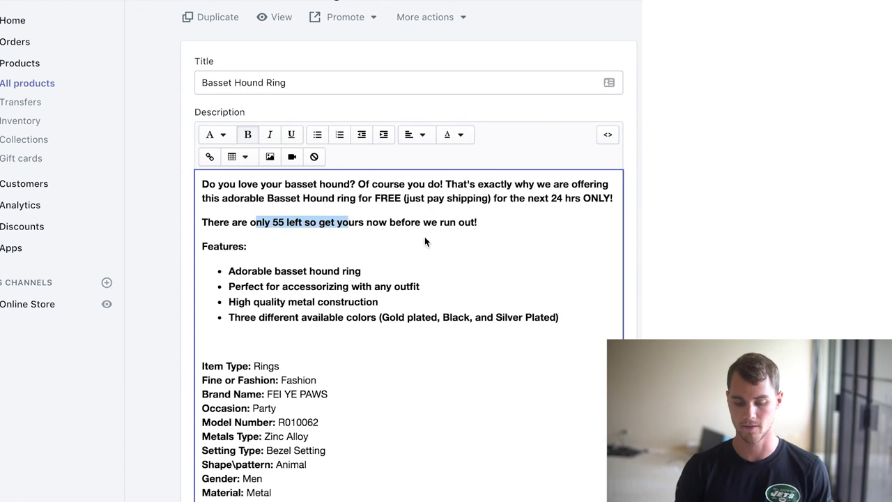
drag(213, 246, 345, 293)
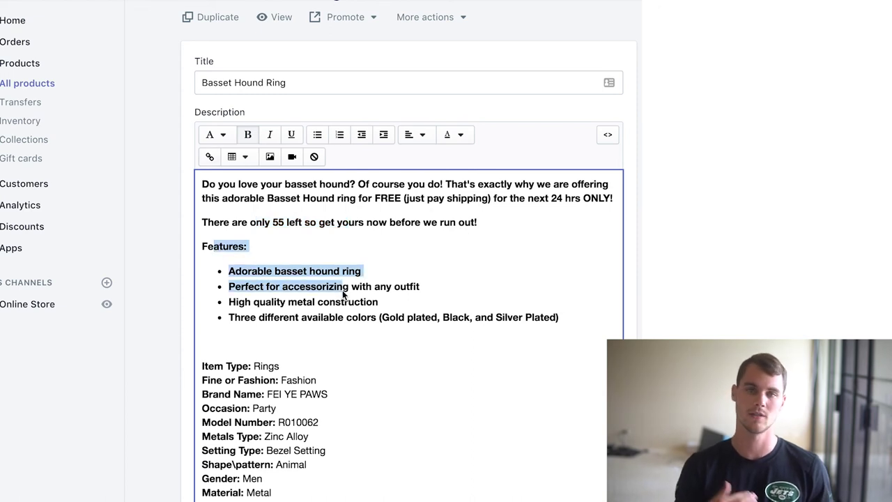
- Add the closing line 'Get yours today before time runs out!' below the bullet list
click(571, 324)
key(Return)
key(Return)
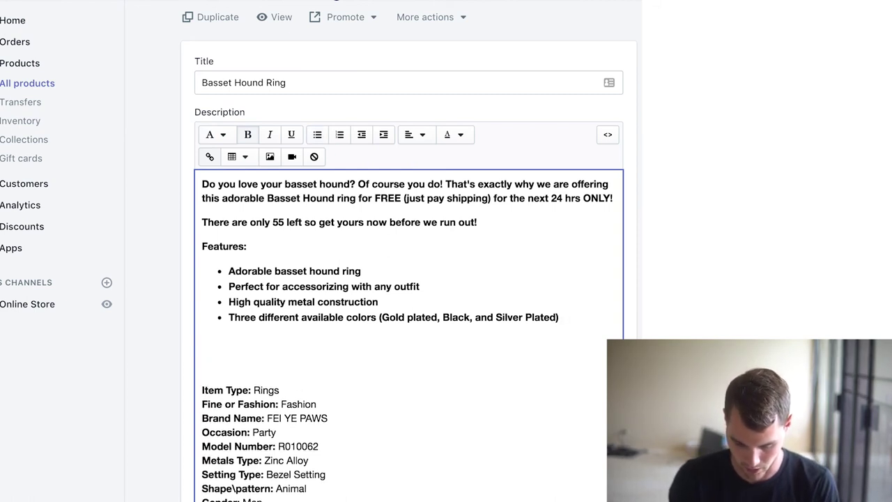
text(Add)
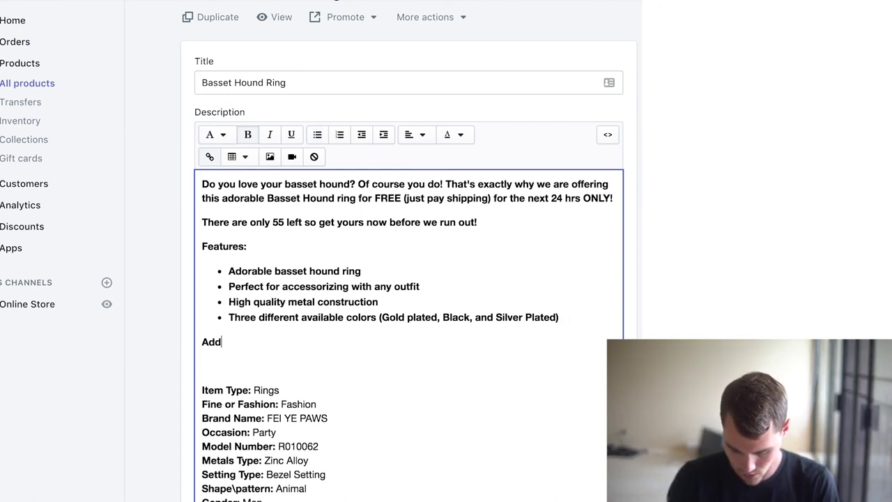
key(BackSpace)
key(BackSpace)
key(BackSpace)
text(Get your)
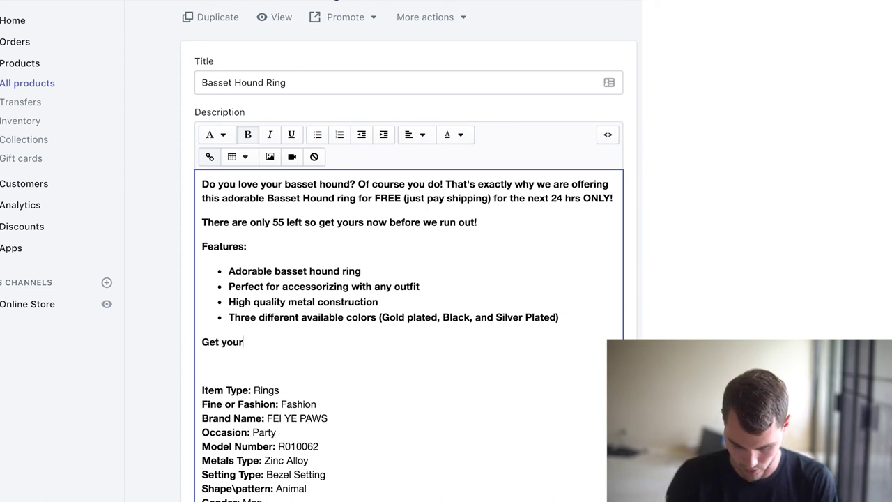
text(s today b)
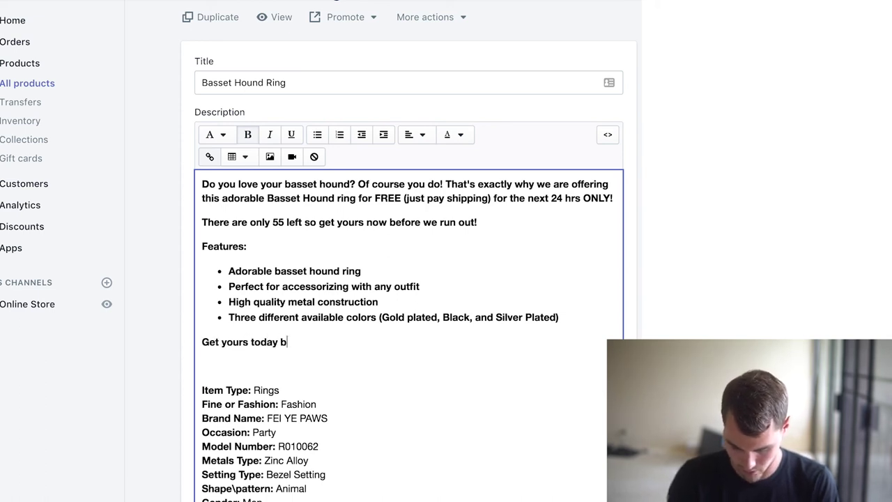
text(efore time ru)
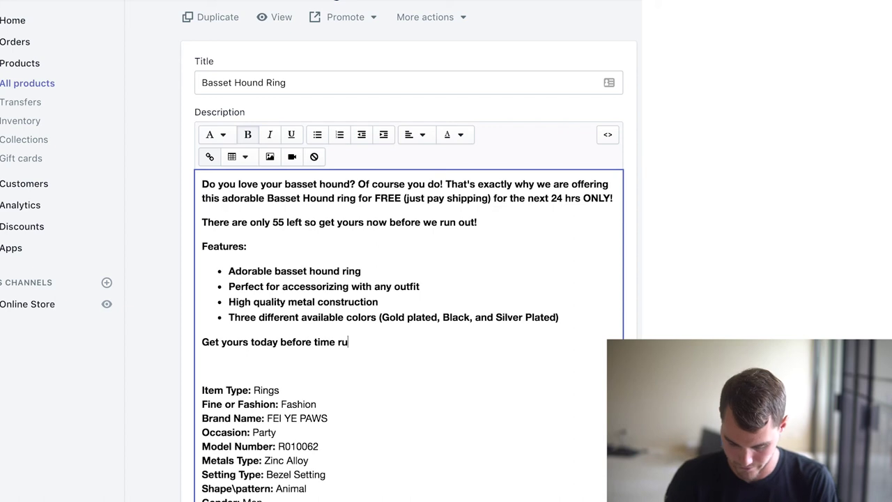
text(ns out !)
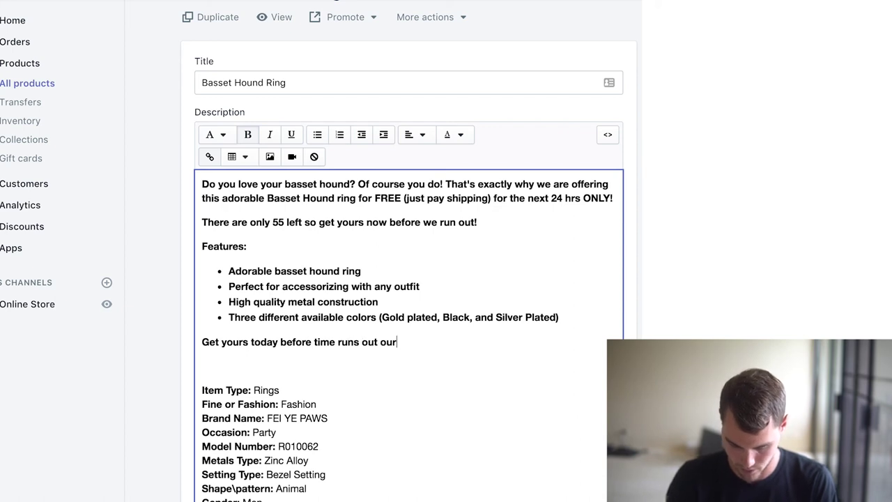
key(BackSpace)
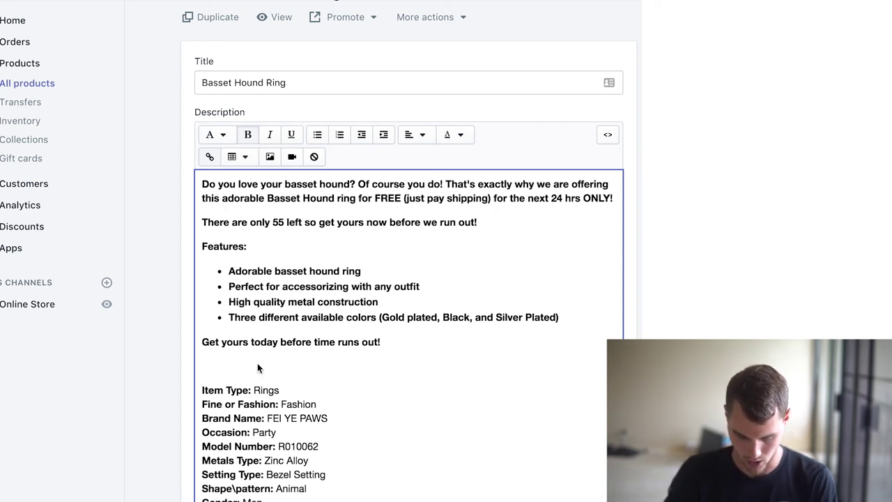
- Delete the leftover item specification list below the closing line
key(super+shift+Down)
key(BackSpace)
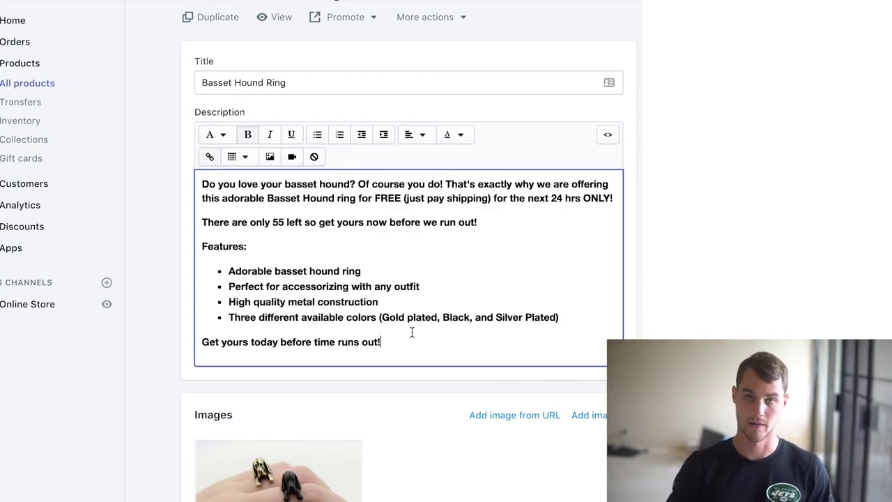
key(super+shift+Left)
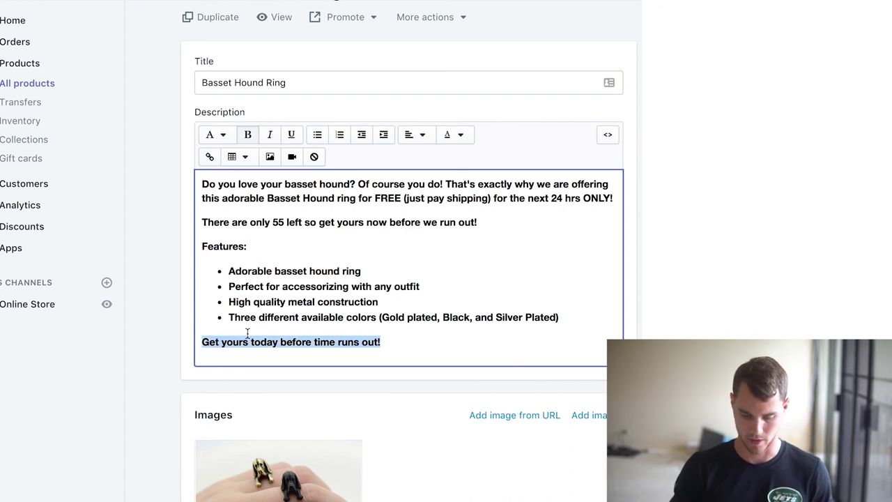
click(367, 221)
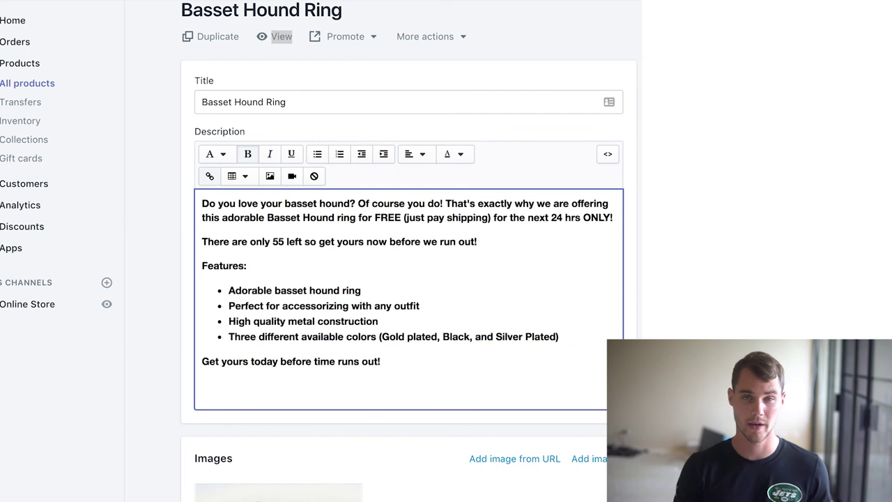
- Insert a blank line above the opening paragraph and switch to the safe checkout badge image results
click(291, 392)
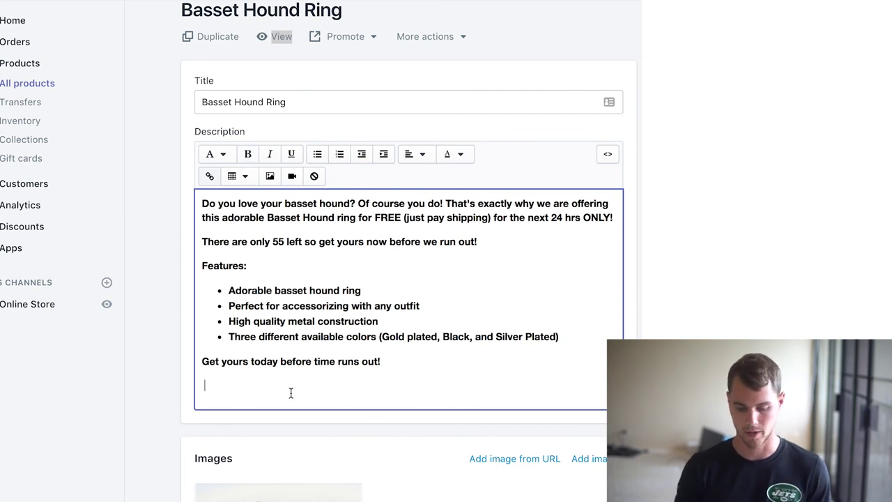
click(203, 210)
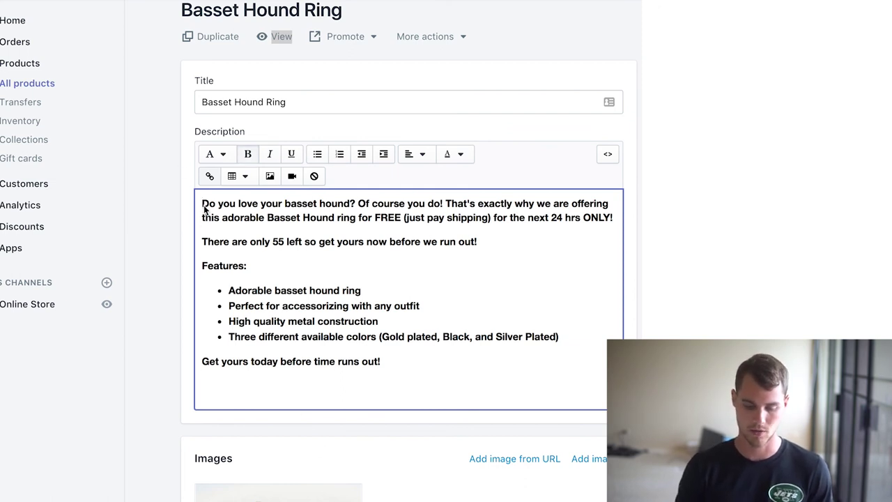
key(Return)
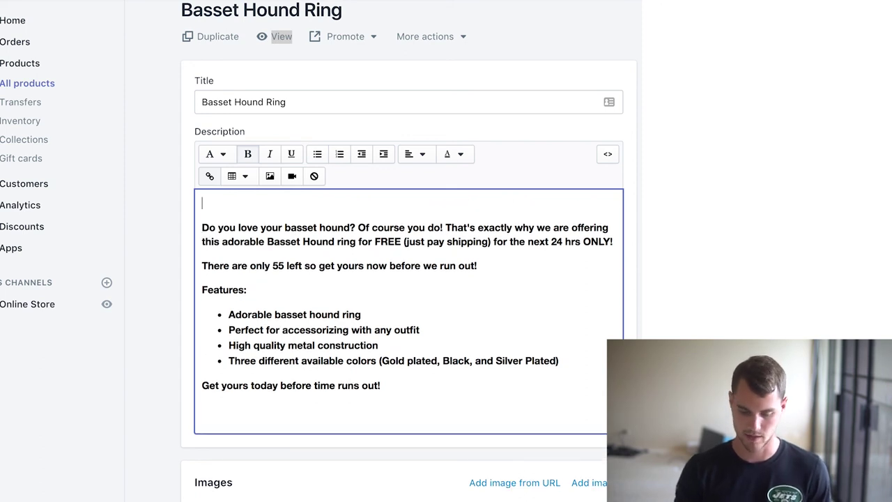
key(ctrl+Tab)
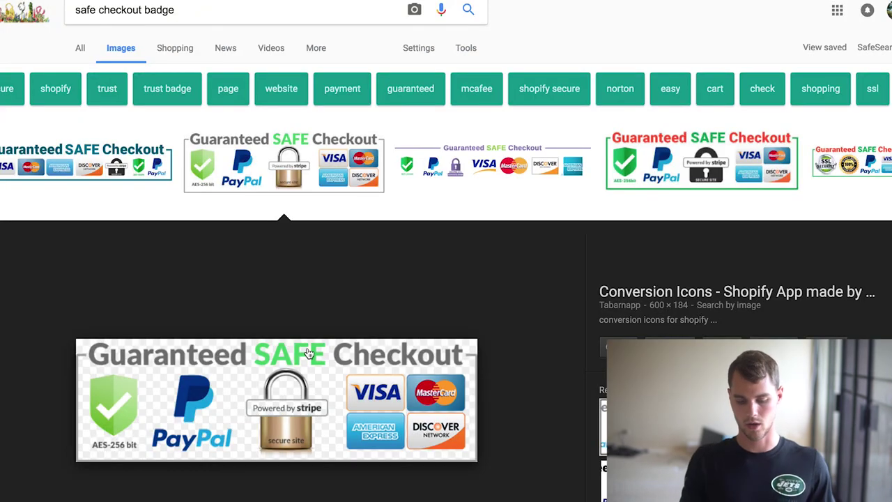
- Select the 'safe checkout badge' search text while reviewing the Google Images results
drag(86, 11, 195, 11)
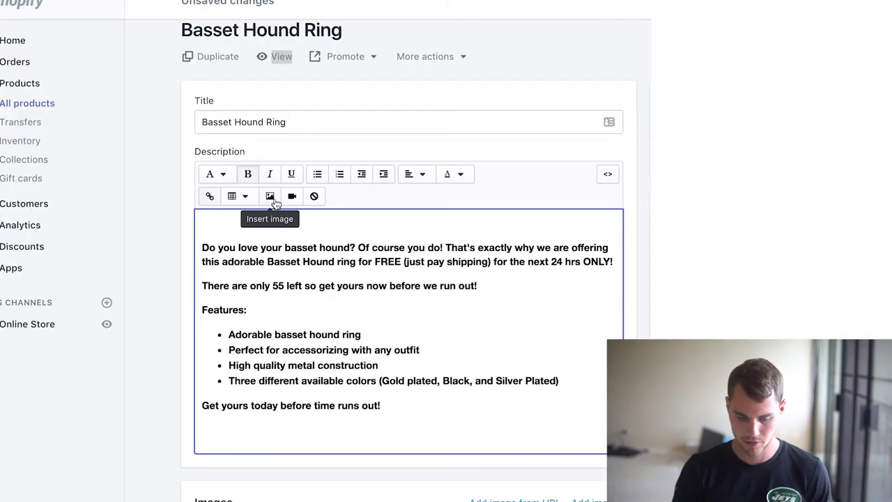
- Insert the uploaded Guaranteed SAFE Checkout badge image above the opening hook paragraph
click(271, 197)
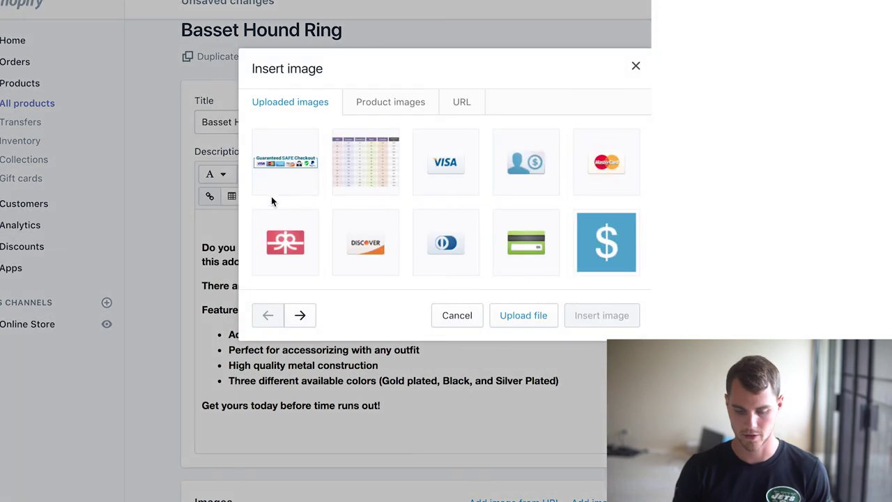
click(296, 157)
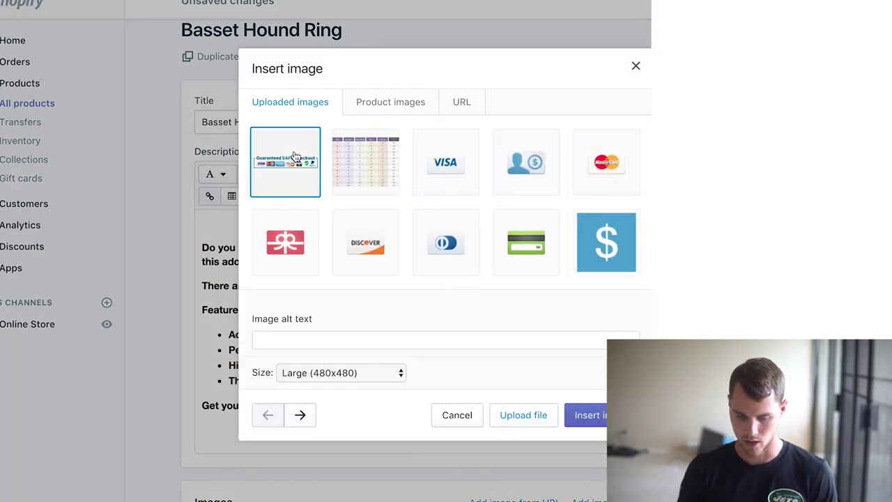
click(600, 412)
click(227, 228)
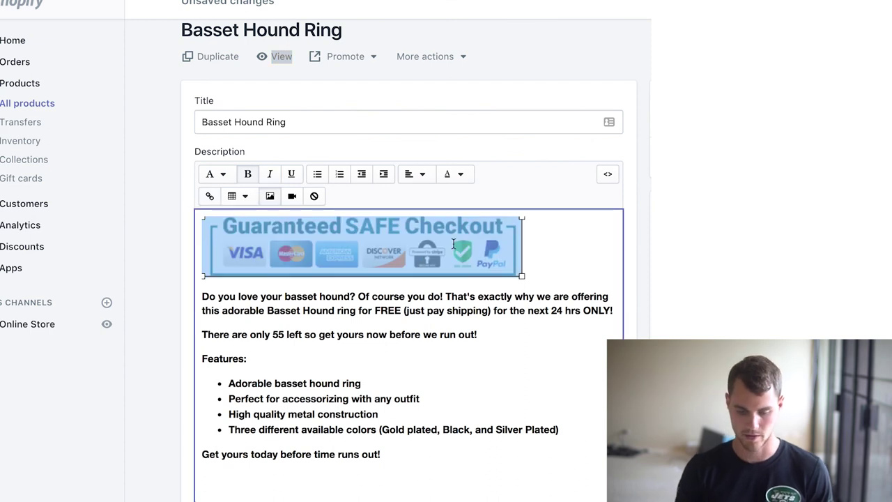
click(377, 346)
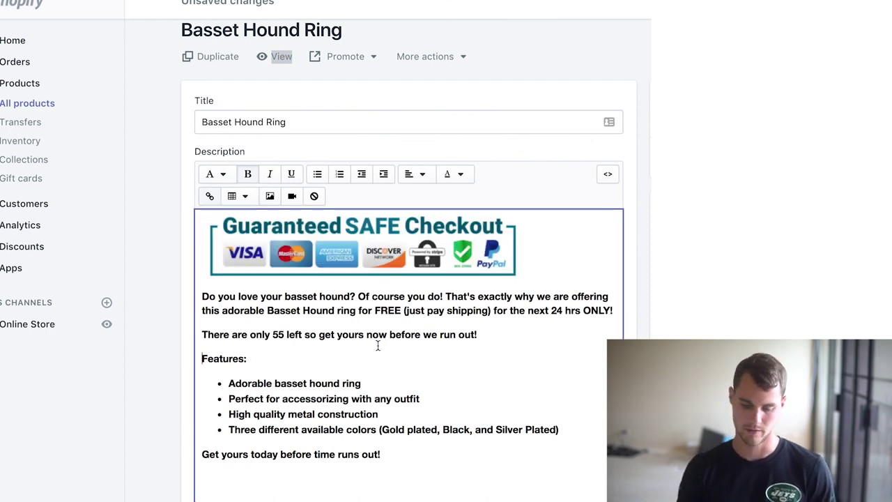